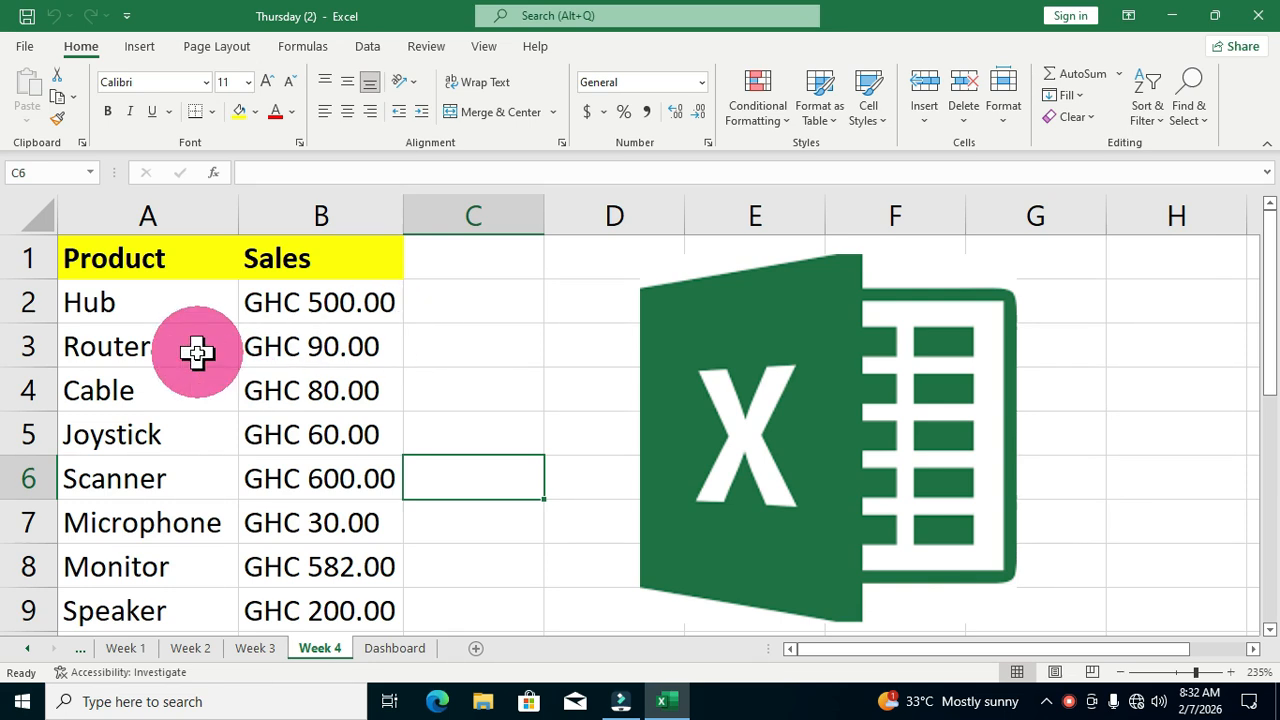
# - Insert an isosceles triangle shape about 1.32" high and 1.46" wide over columns D to F beside the sales table
pyautogui.click(141, 47)
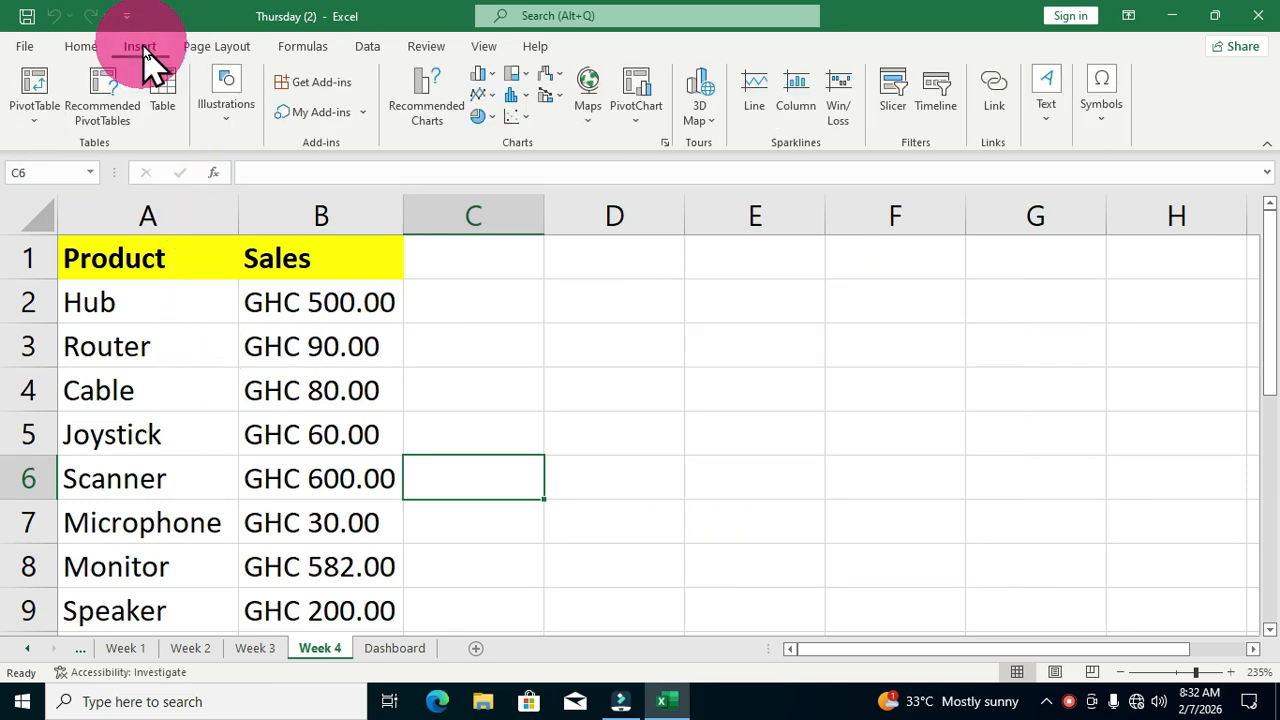
pyautogui.click(221, 120)
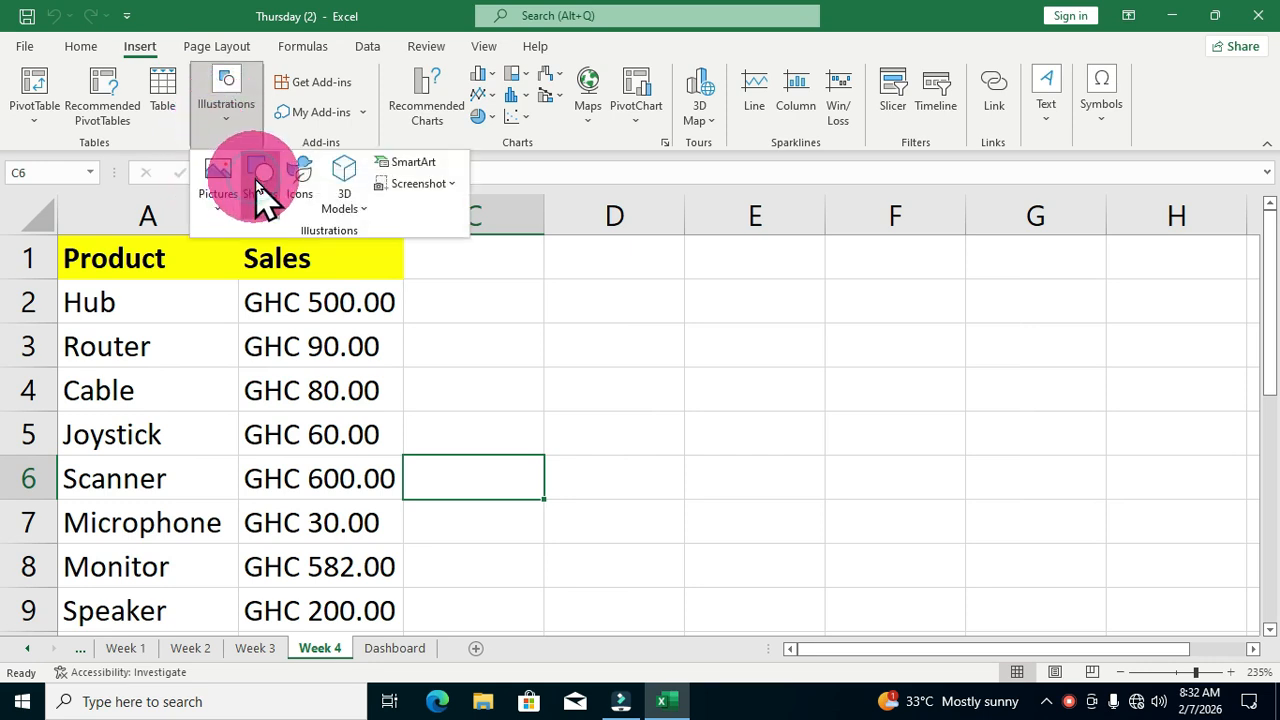
pyautogui.click(258, 180)
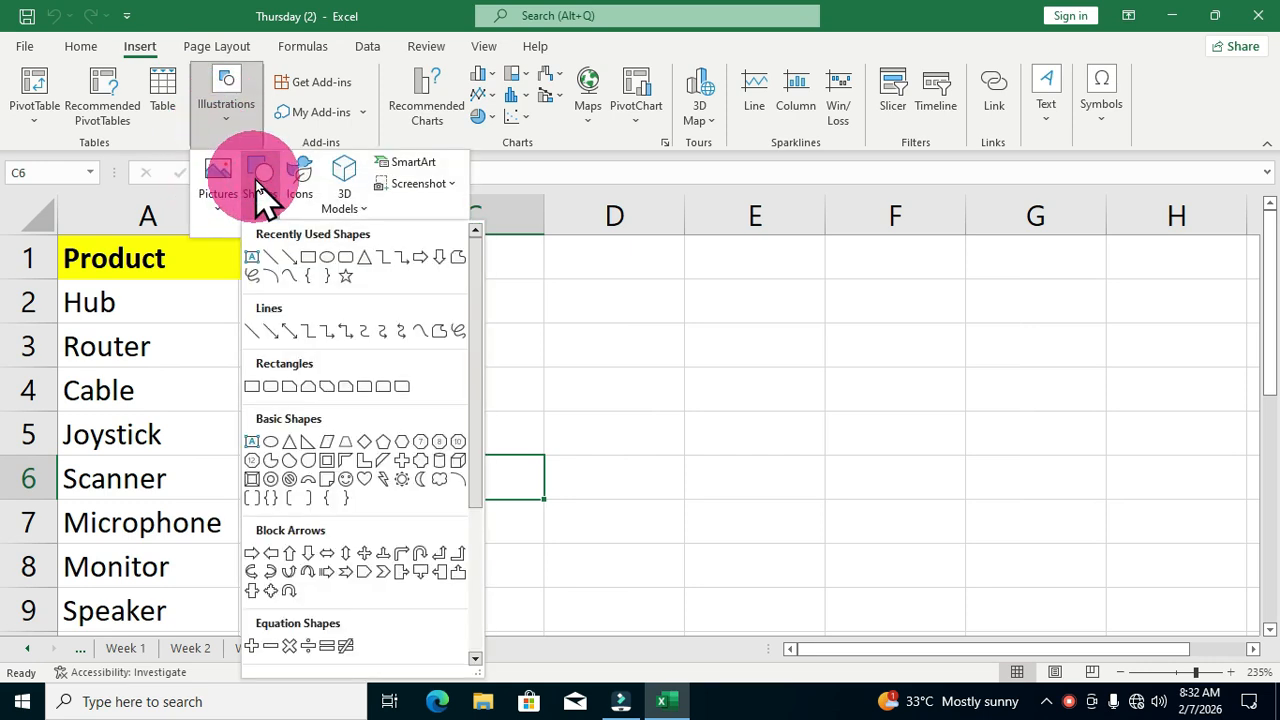
pyautogui.click(364, 257)
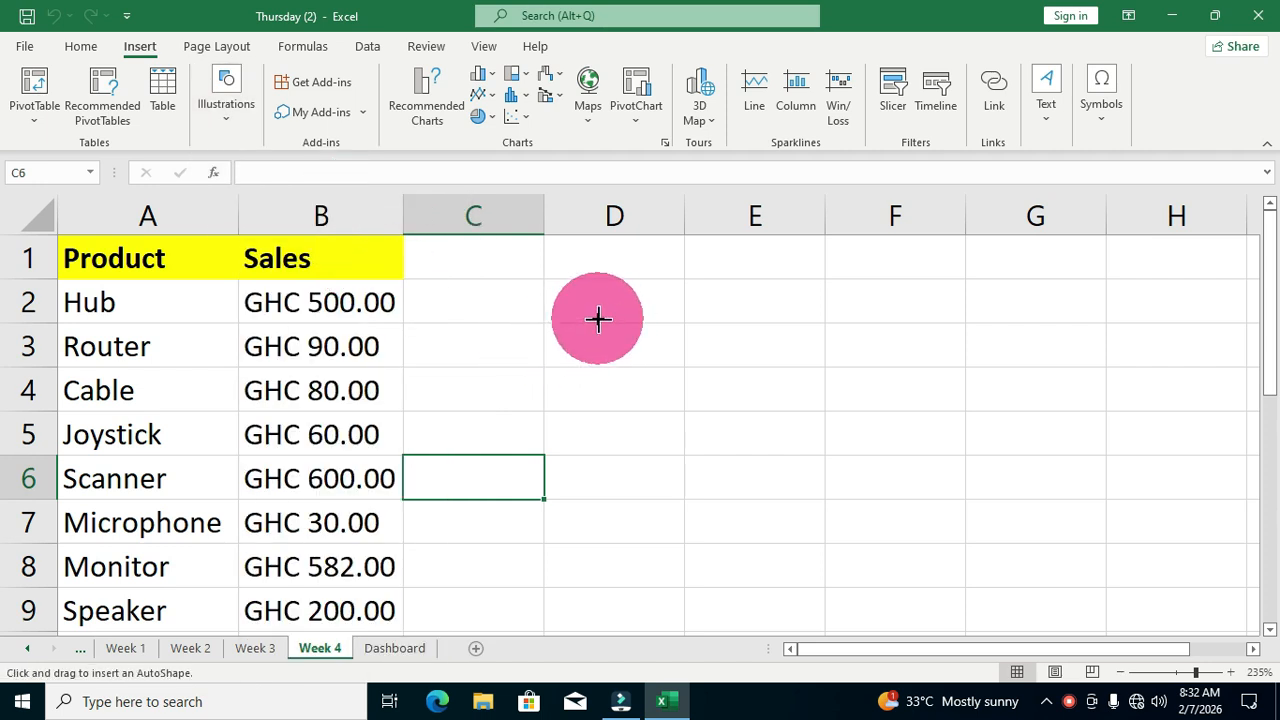
pyautogui.moveTo(596, 318); pyautogui.dragTo(907, 598)
pyautogui.click(752, 520)
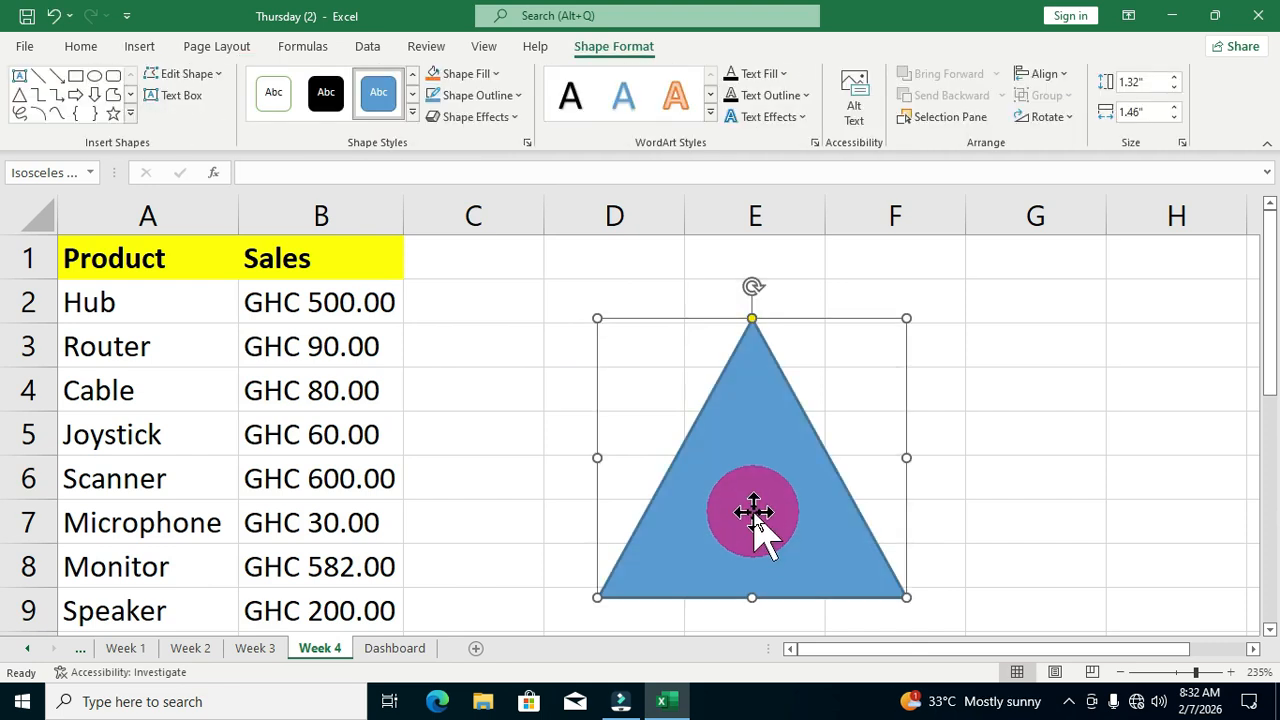
pyautogui.moveTo(750, 511); pyautogui.dragTo(685, 502)
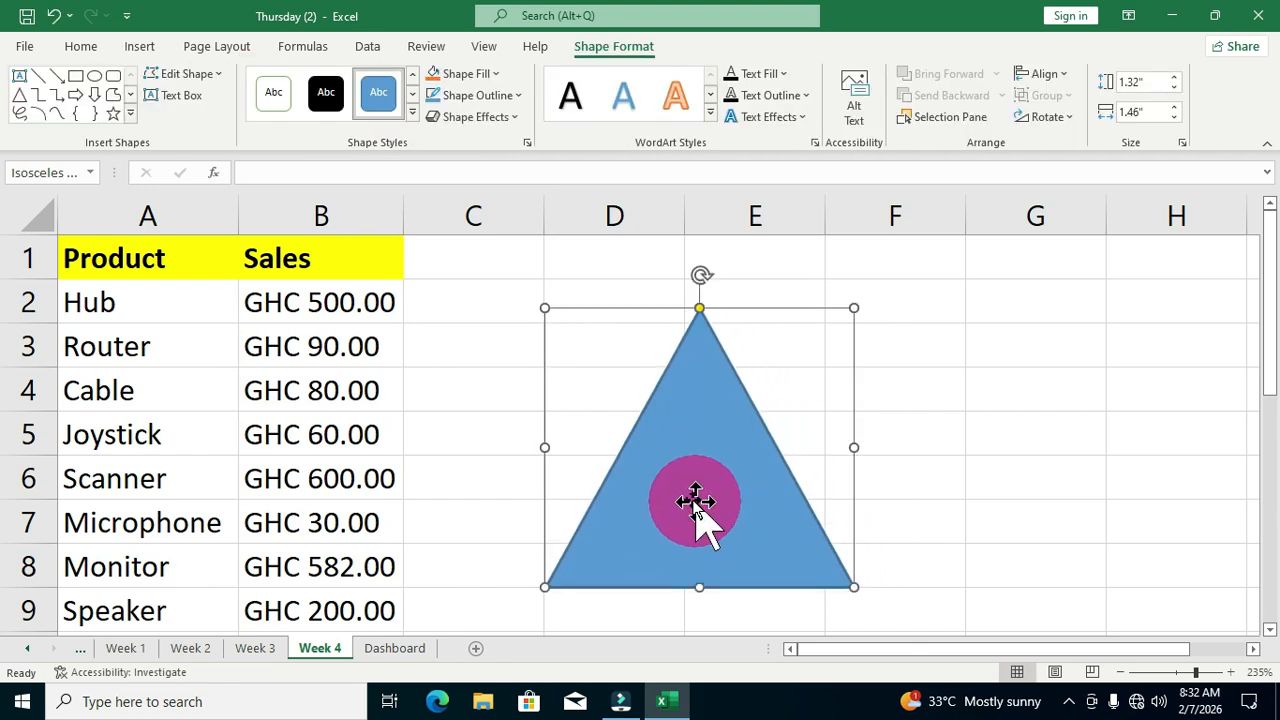
# - Fill the triangle with standard purple and remove its outline
pyautogui.click(478, 72)
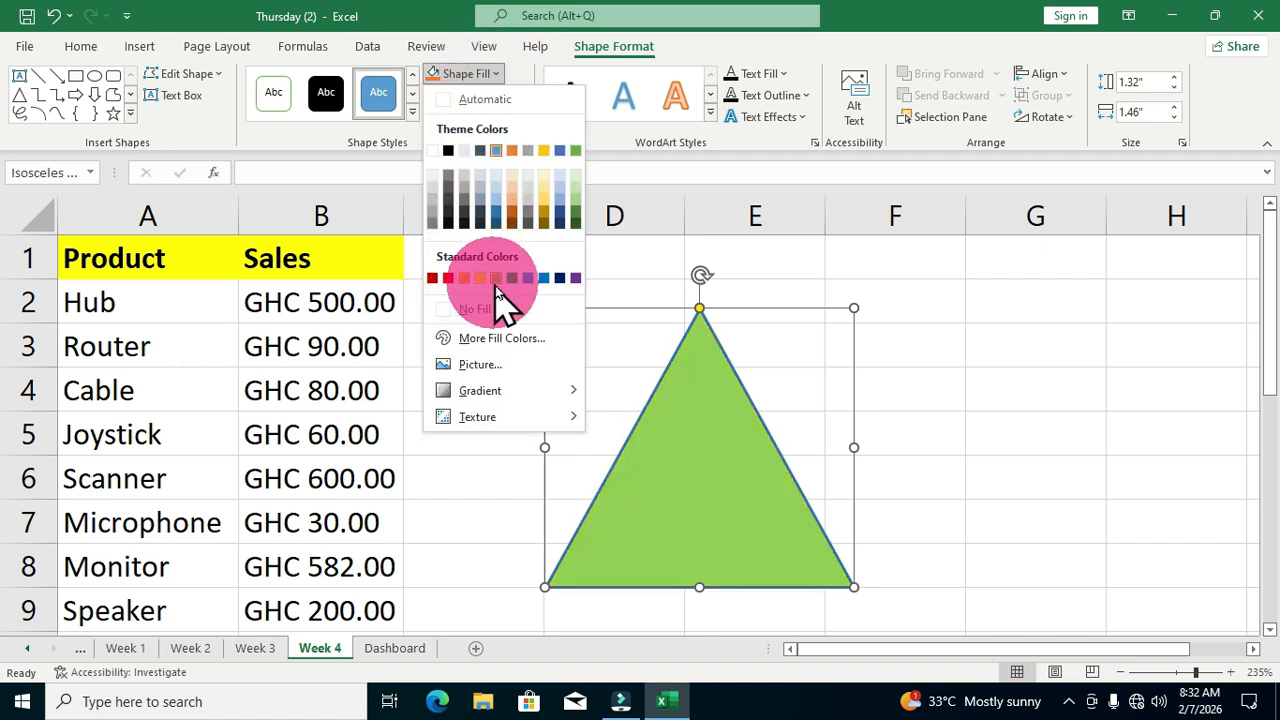
pyautogui.click(576, 280)
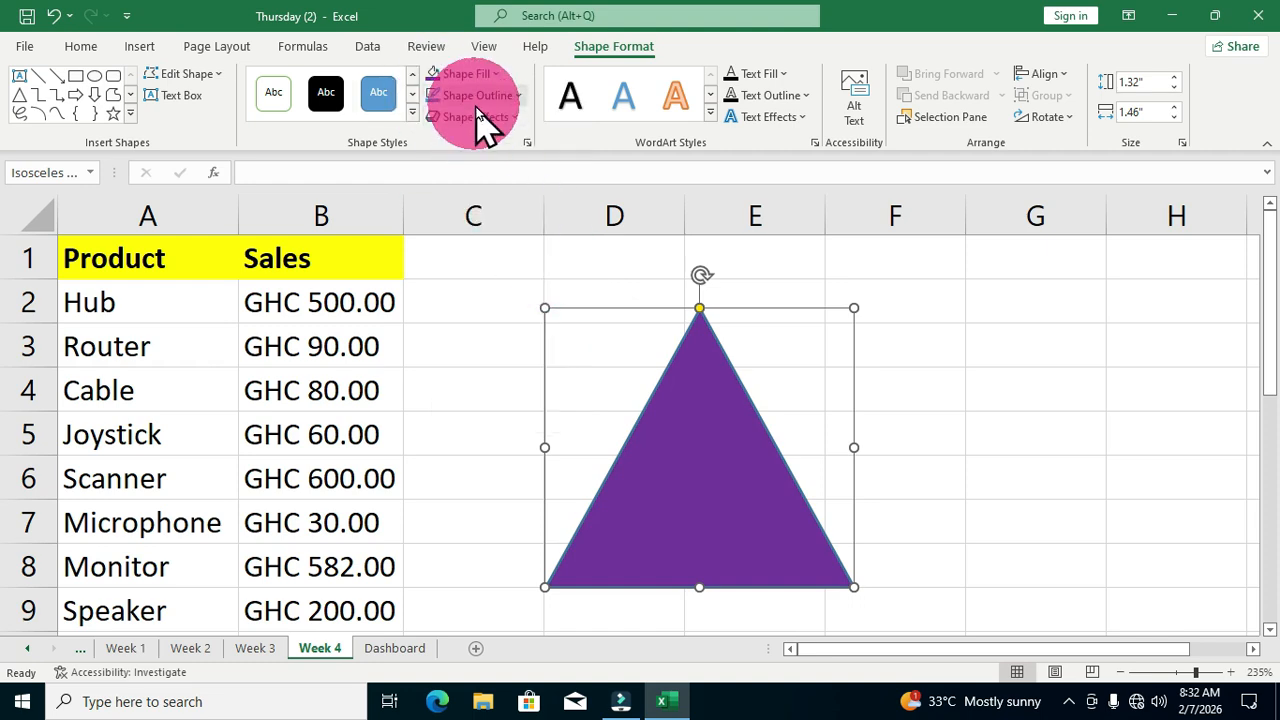
pyautogui.click(478, 95)
pyautogui.click(486, 331)
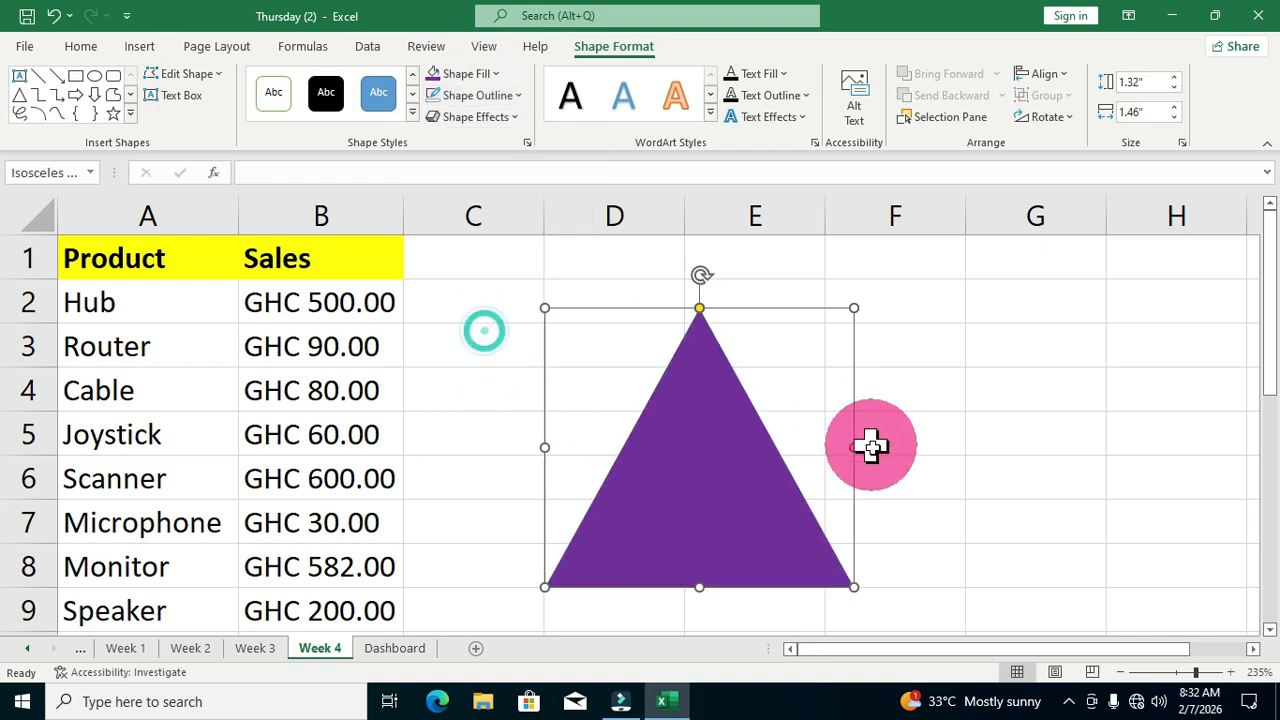
pyautogui.click(924, 463)
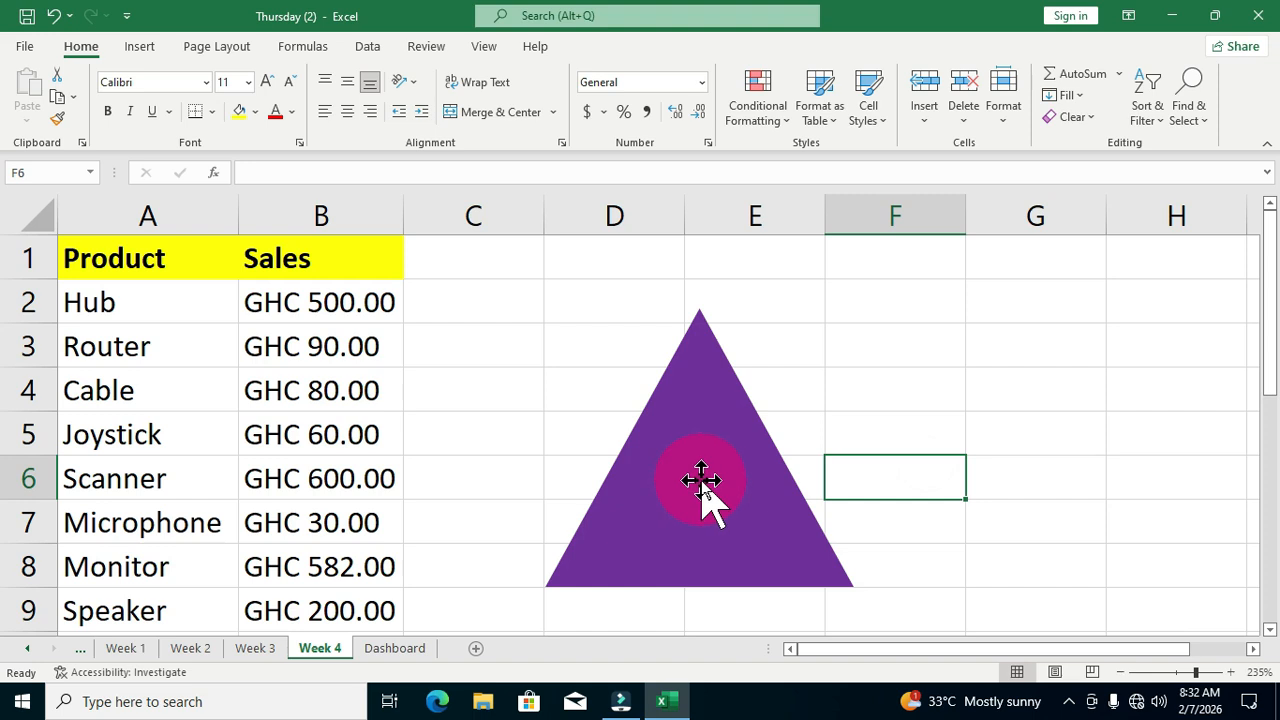
# - Insert the BTC Channel logo picture from the My Designs Pictures folder on My New Drive
pyautogui.click(140, 46)
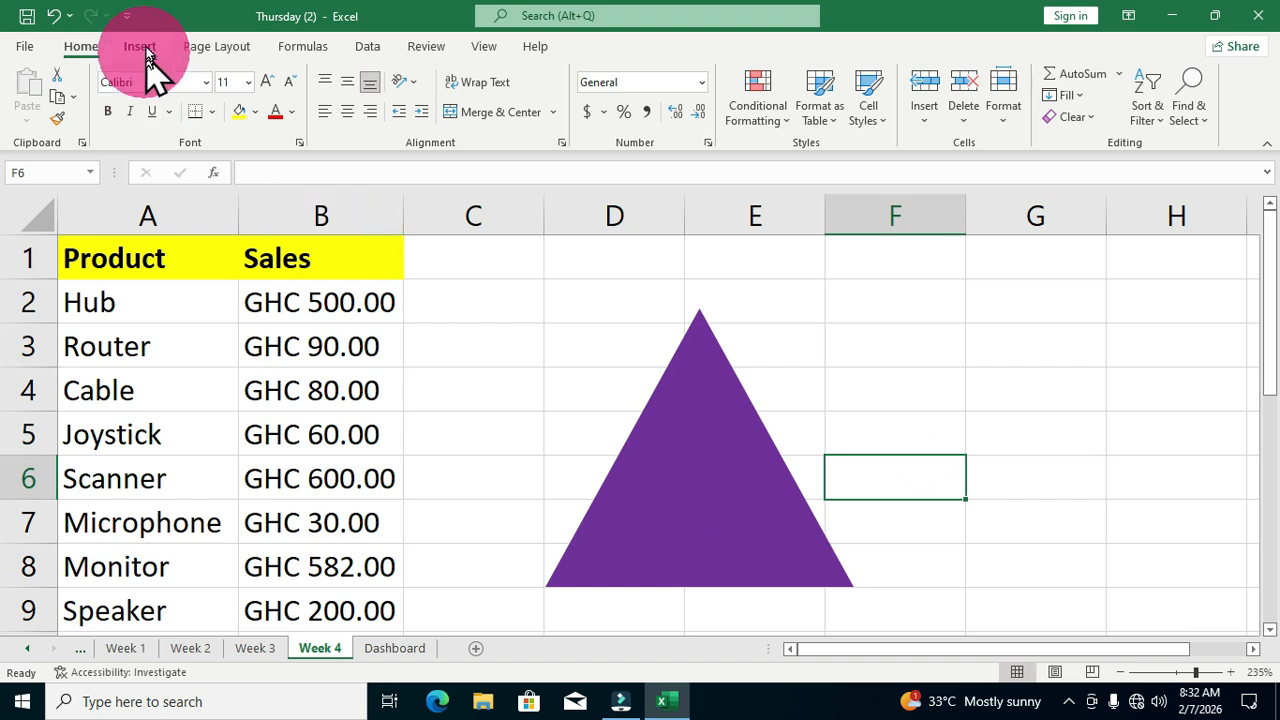
pyautogui.click(228, 100)
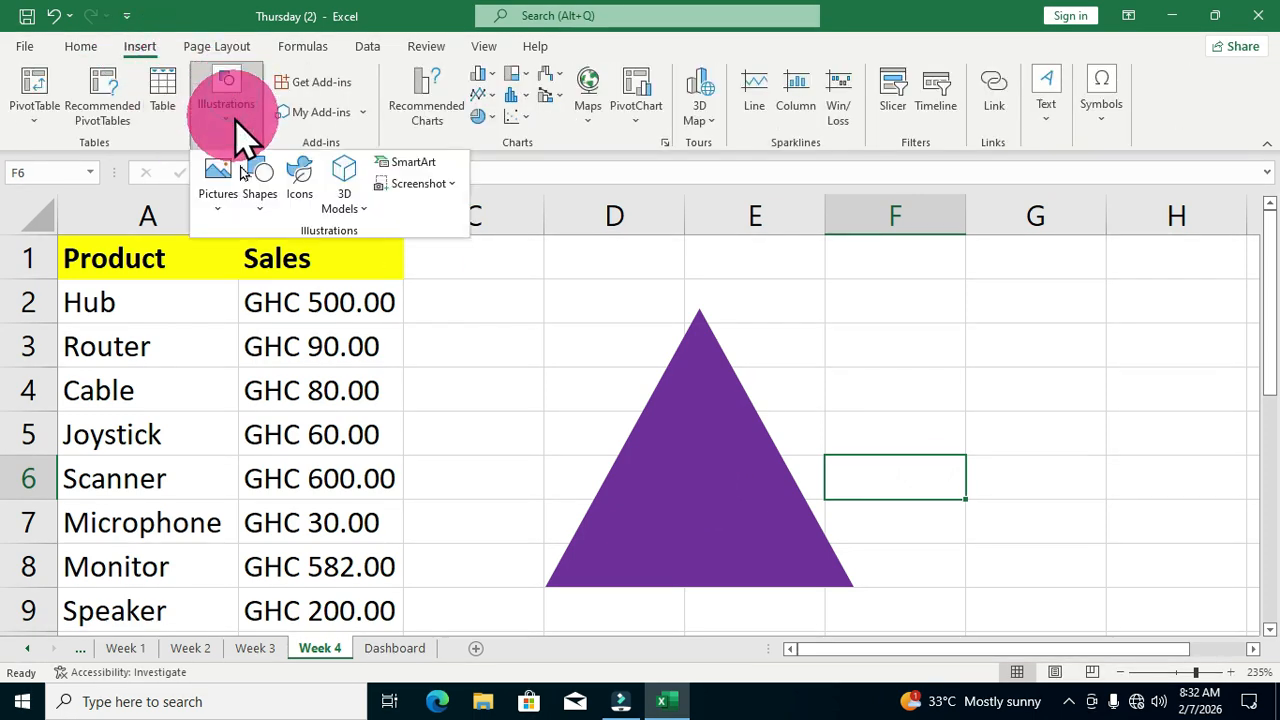
pyautogui.click(222, 182)
pyautogui.click(241, 272)
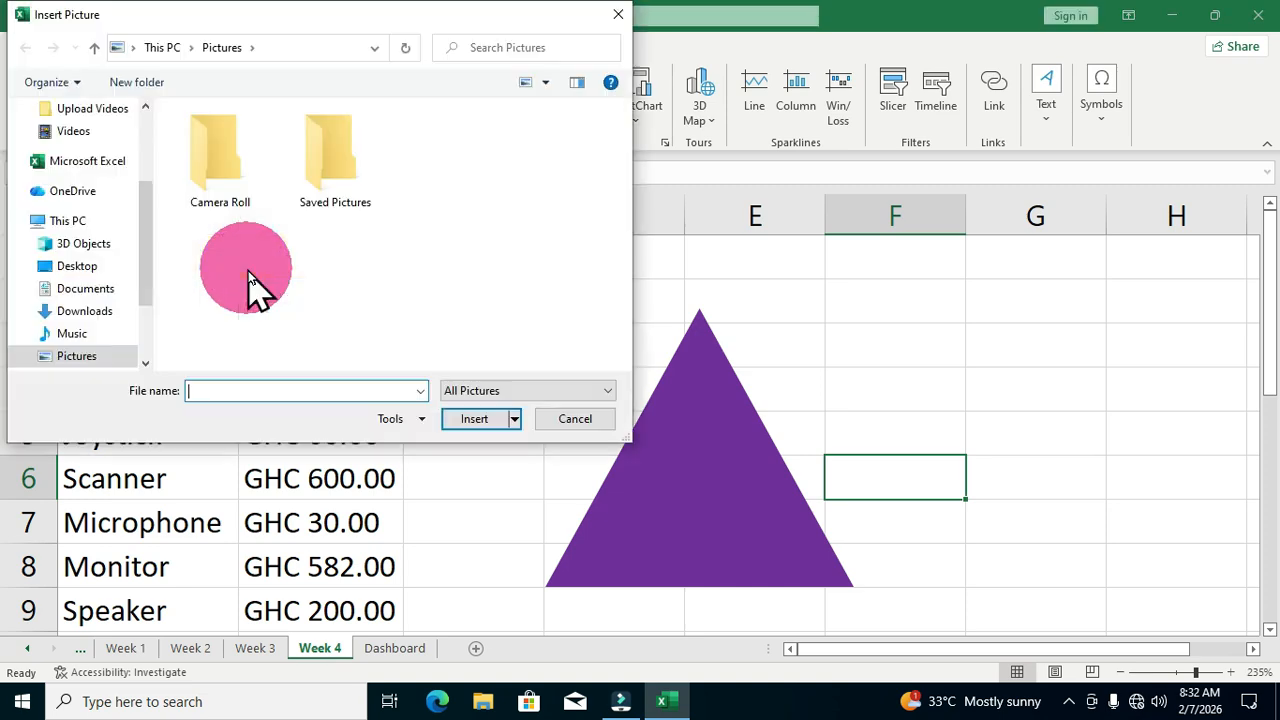
pyautogui.scroll(-3, 110, 320)
pyautogui.click(95, 318)
pyautogui.doubleClick(228, 137)
pyautogui.doubleClick(228, 137)
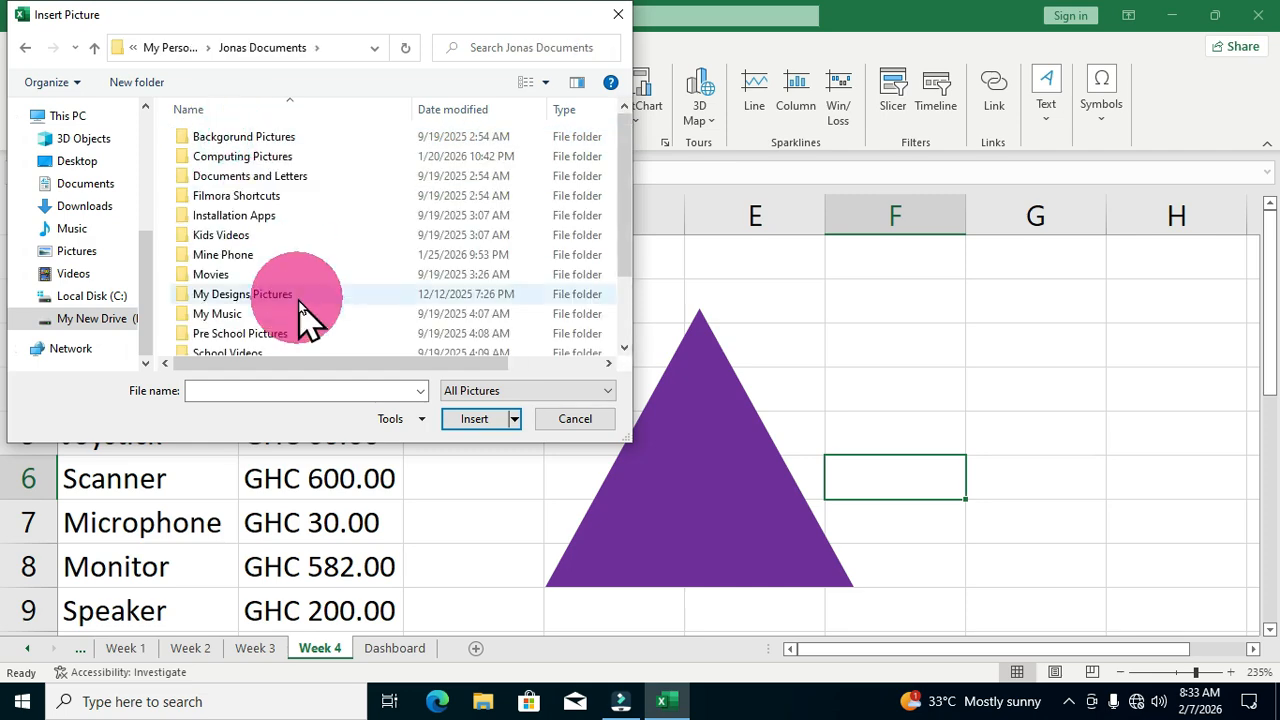
pyautogui.doubleClick(299, 300)
pyautogui.scroll(-2, 309, 294)
pyautogui.click(437, 206)
pyautogui.click(474, 418)
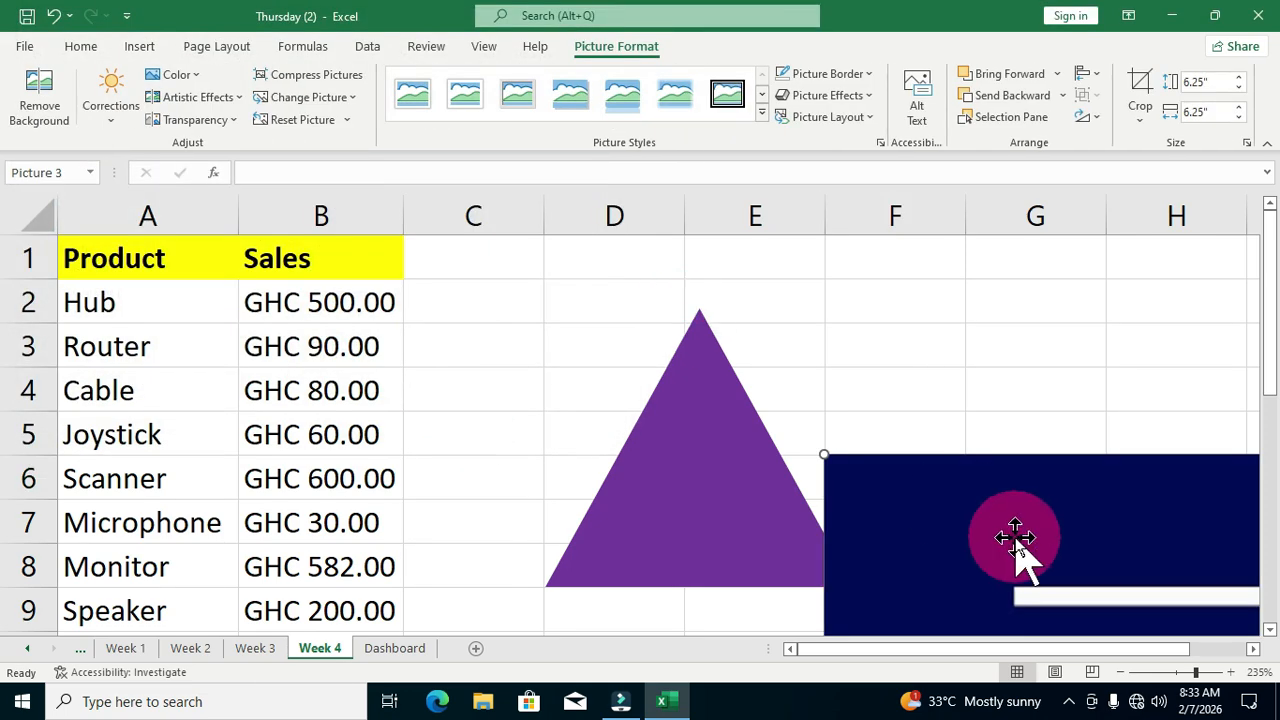
# - Set the logo picture's height to 2" and scale it down further to about 1.03" square beside the triangle
pyautogui.moveTo(1015, 537); pyautogui.dragTo(910, 375)
pyautogui.click(1216, 85)
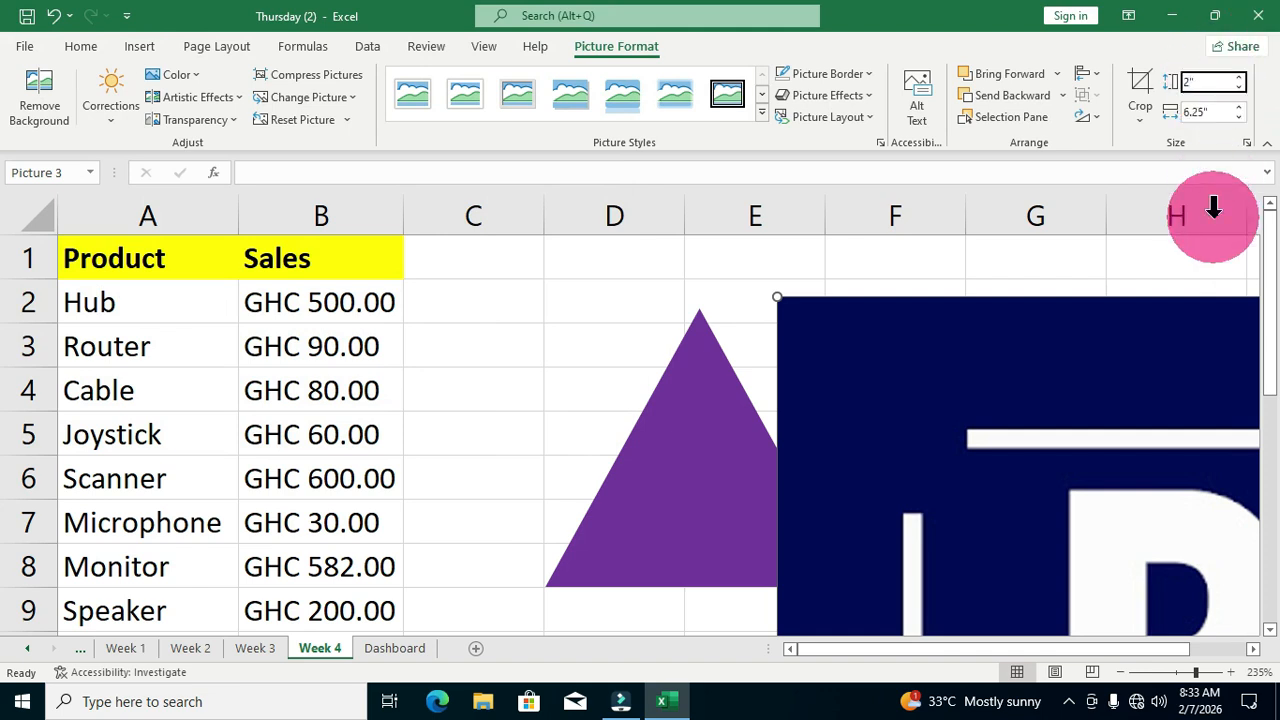
pyautogui.write('2')
pyautogui.press('Return')
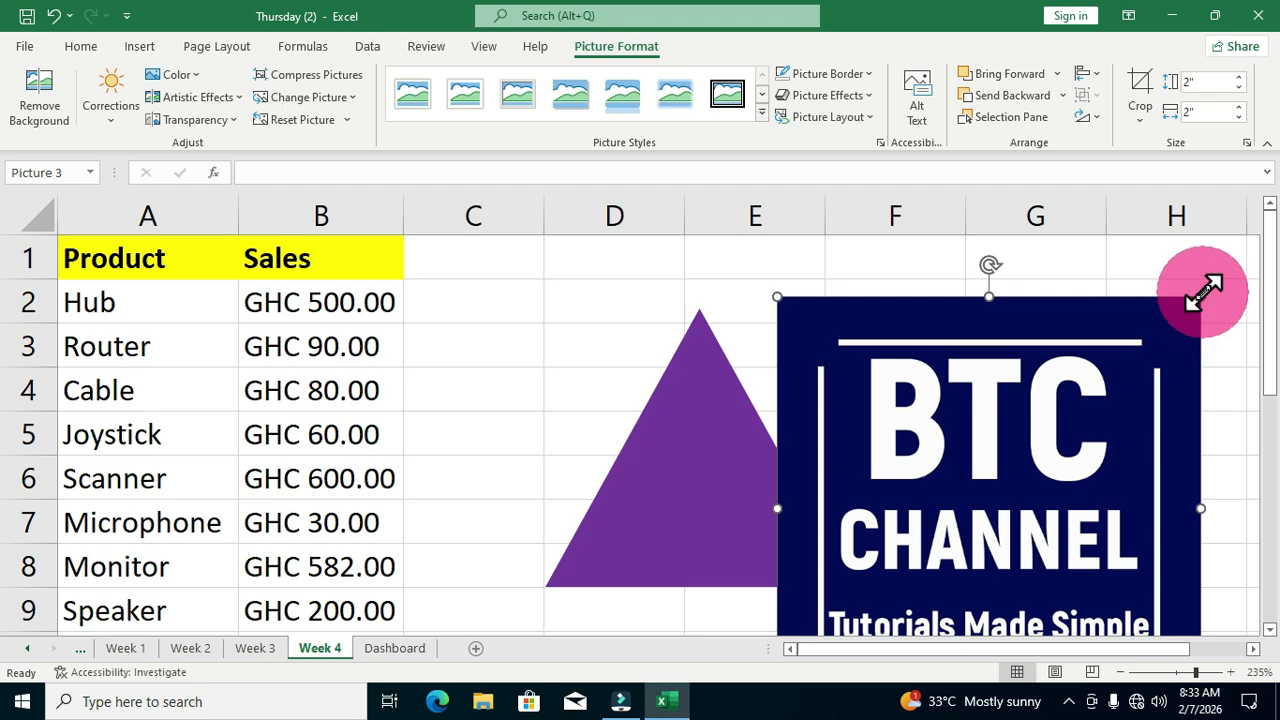
pyautogui.moveTo(1201, 293); pyautogui.dragTo(1014, 437)
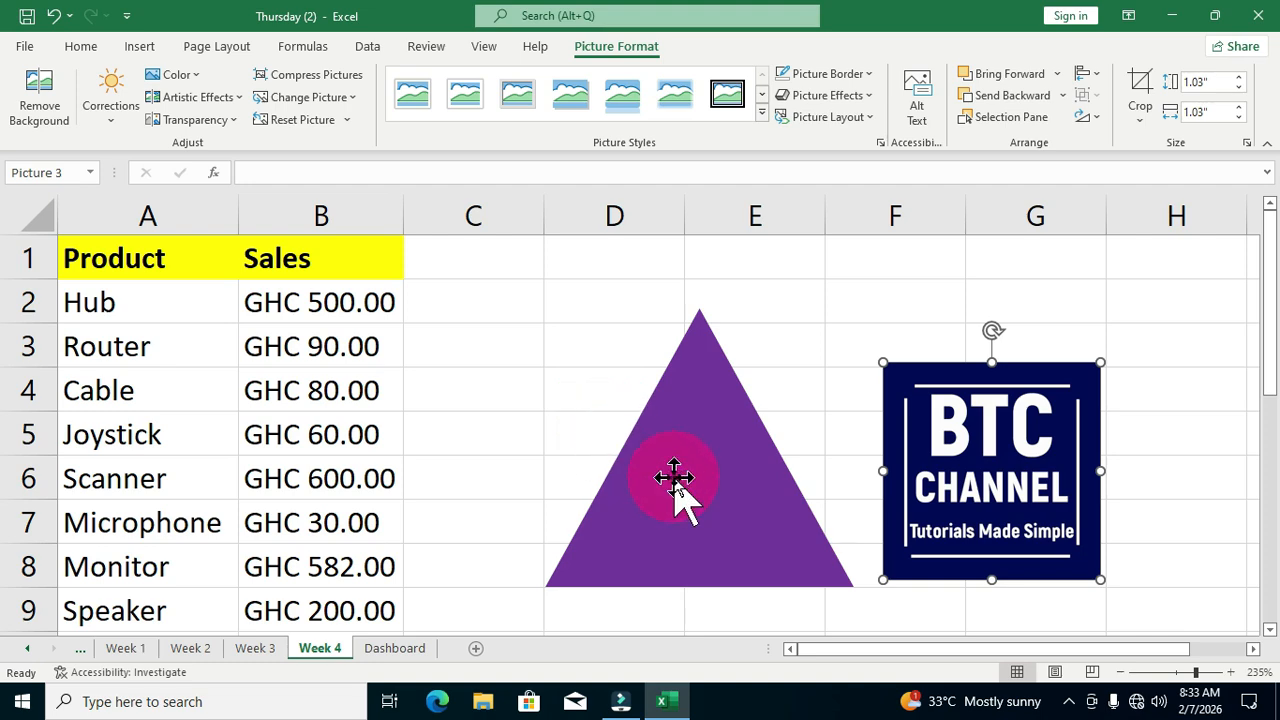
# - Move the triangle and the logo picture slightly closer to the sales table
pyautogui.moveTo(674, 478); pyautogui.dragTo(629, 470)
pyautogui.click(1000, 465)
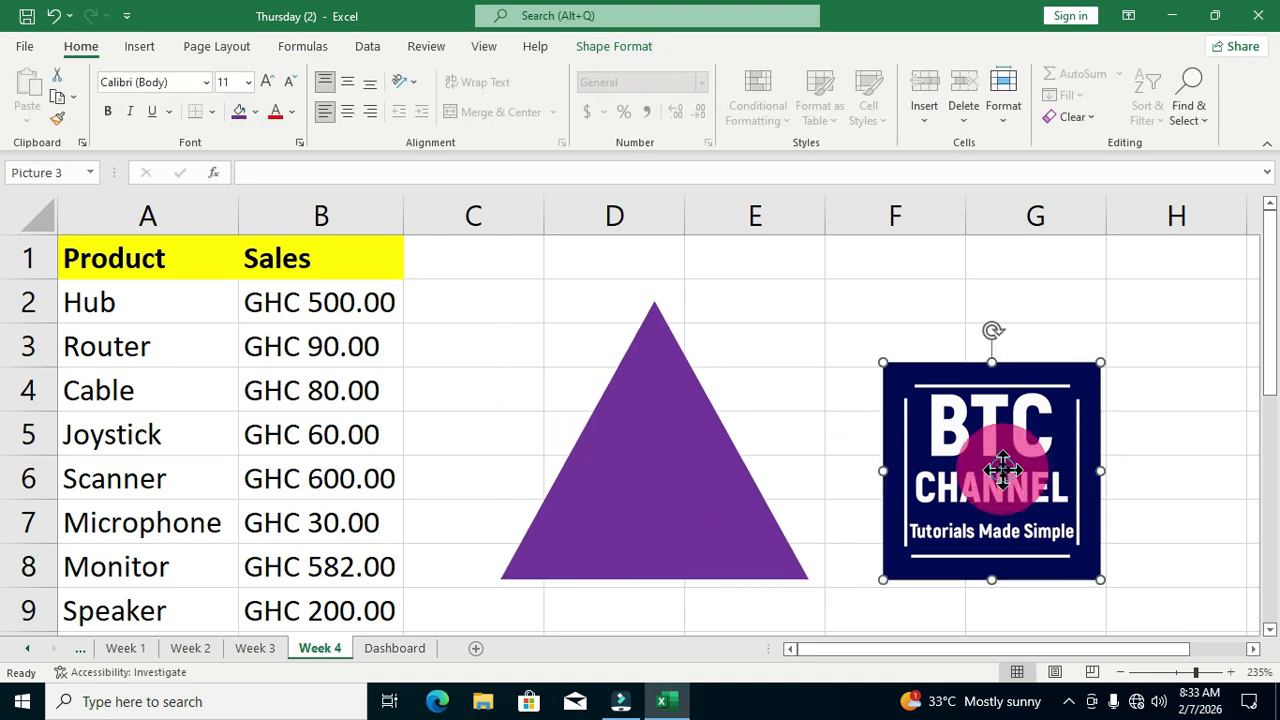
pyautogui.moveTo(1003, 470); pyautogui.dragTo(983, 470)
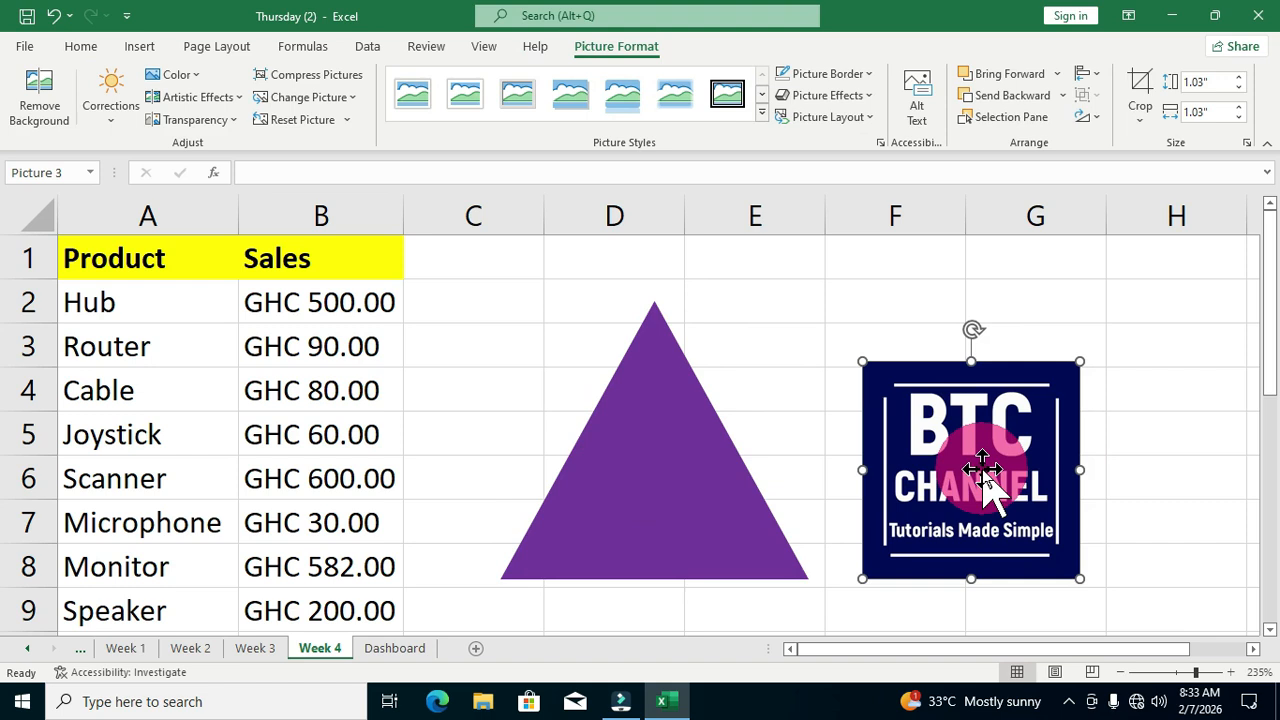
pyautogui.click(628, 492)
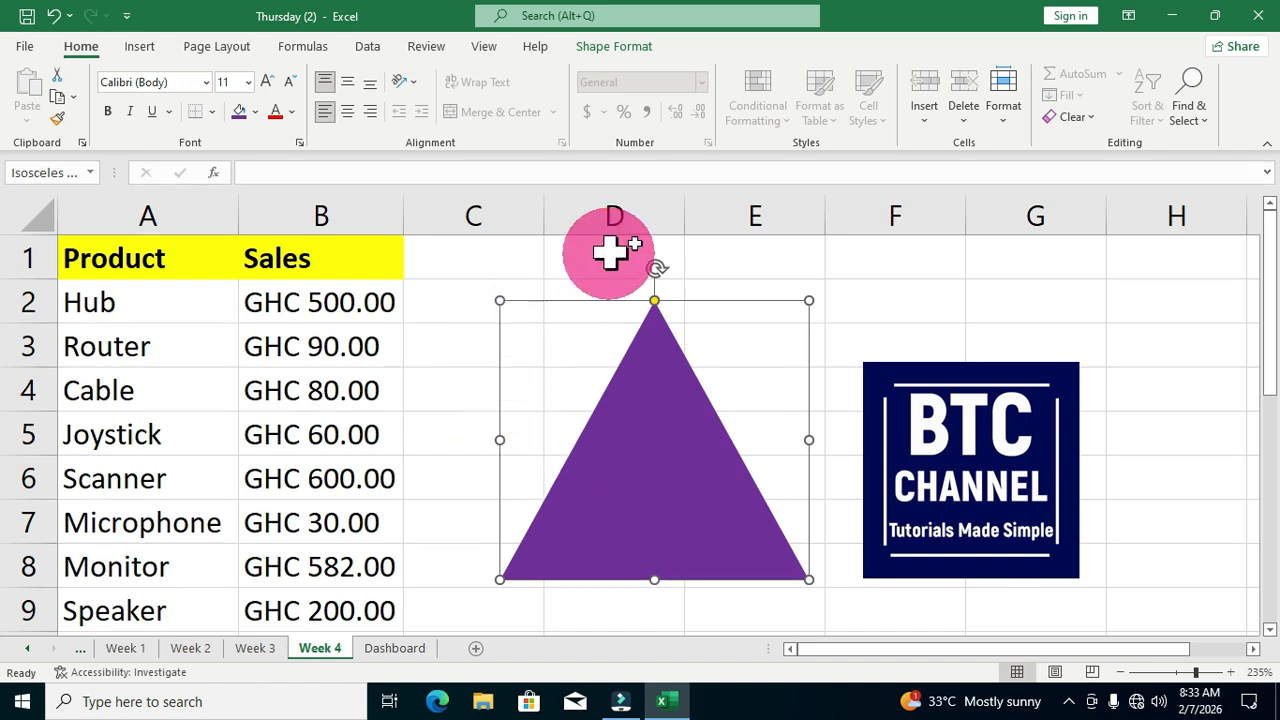
pyautogui.click(651, 466)
pyautogui.click(955, 455)
pyautogui.click(617, 497)
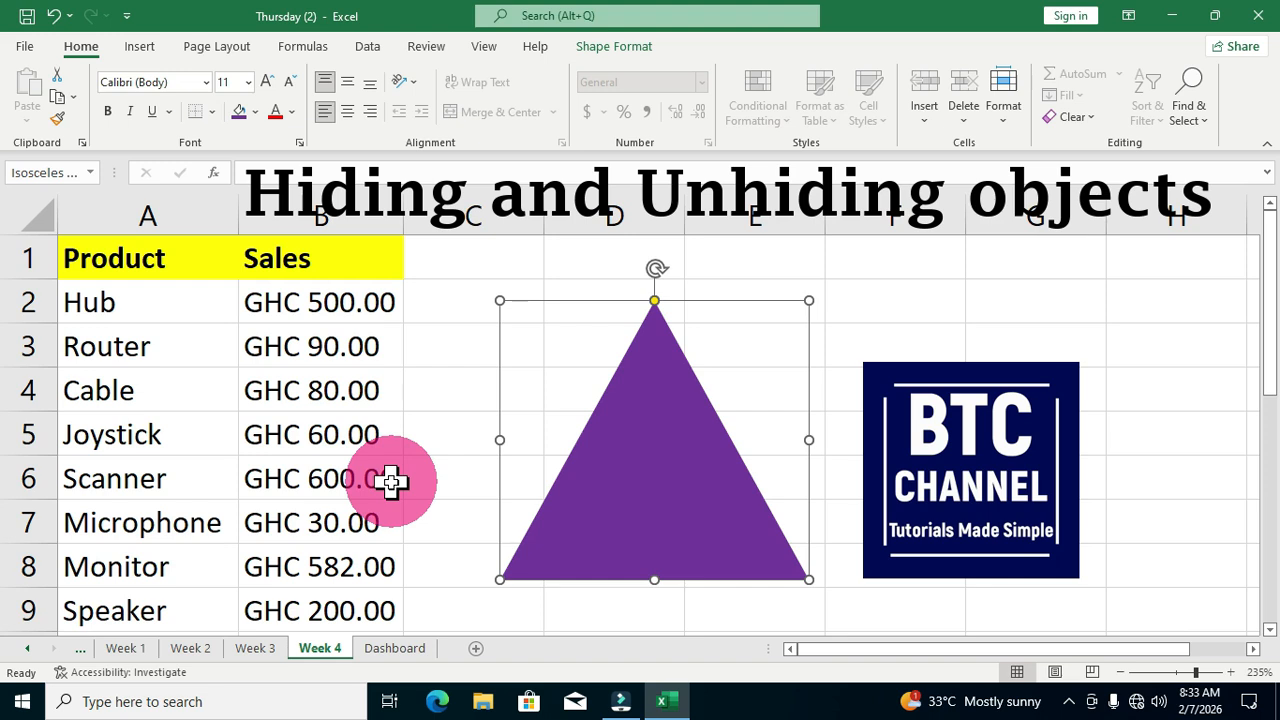
# - Hide all objects on the Week 4 sheet, including the triangle and the logo picture
pyautogui.click(1163, 553)
pyautogui.click(645, 466)
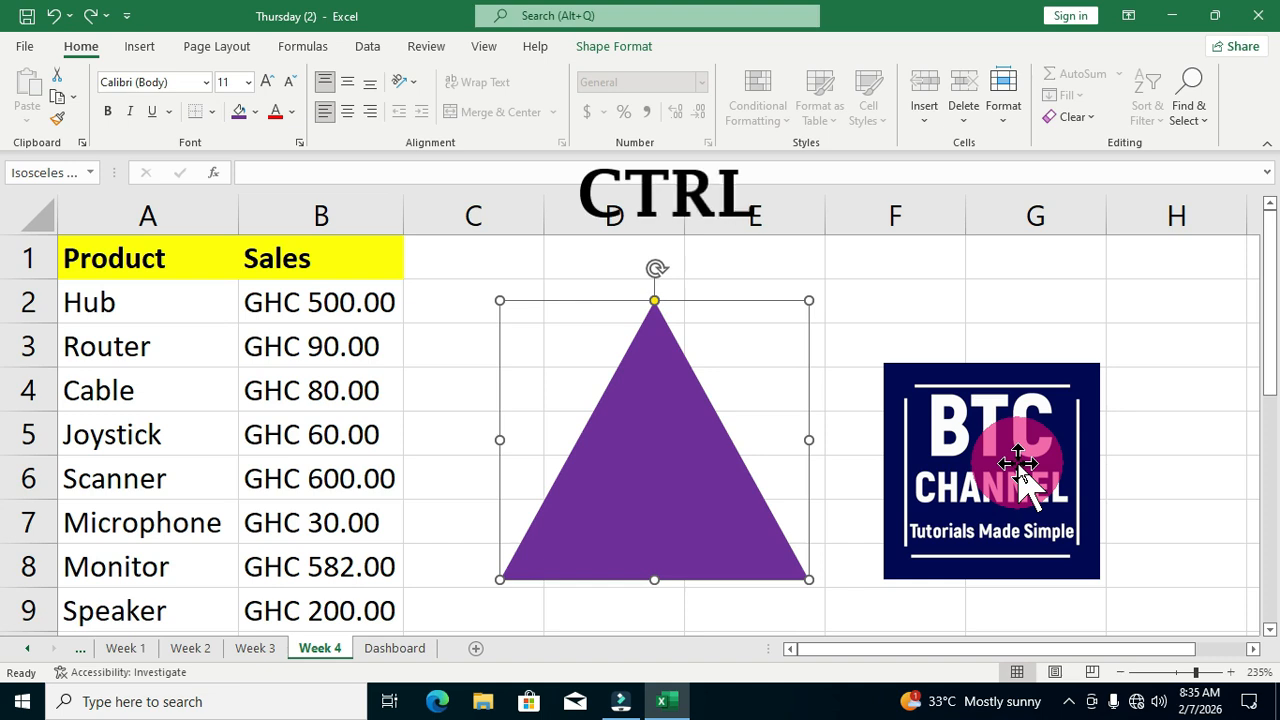
pyautogui.hotkey('ctrl', '6')
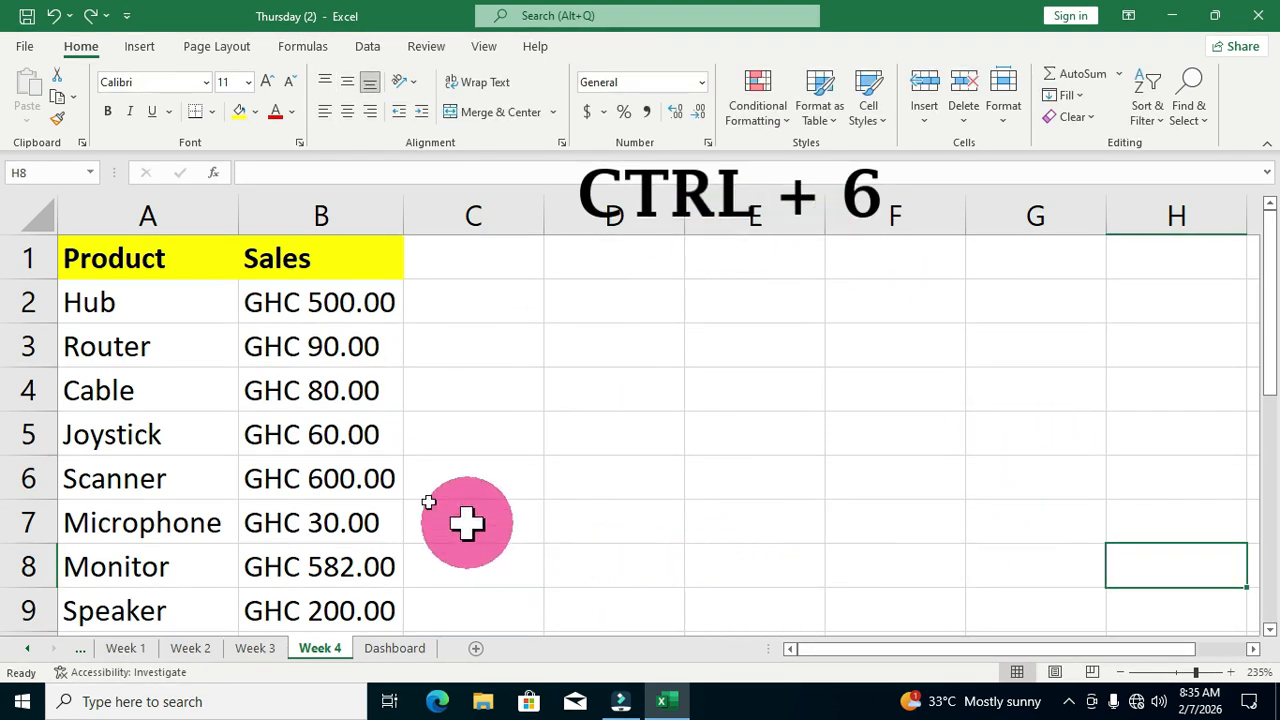
# - Check the cells in columns D to F where the triangle and the logo picture were placed
pyautogui.click(585, 303)
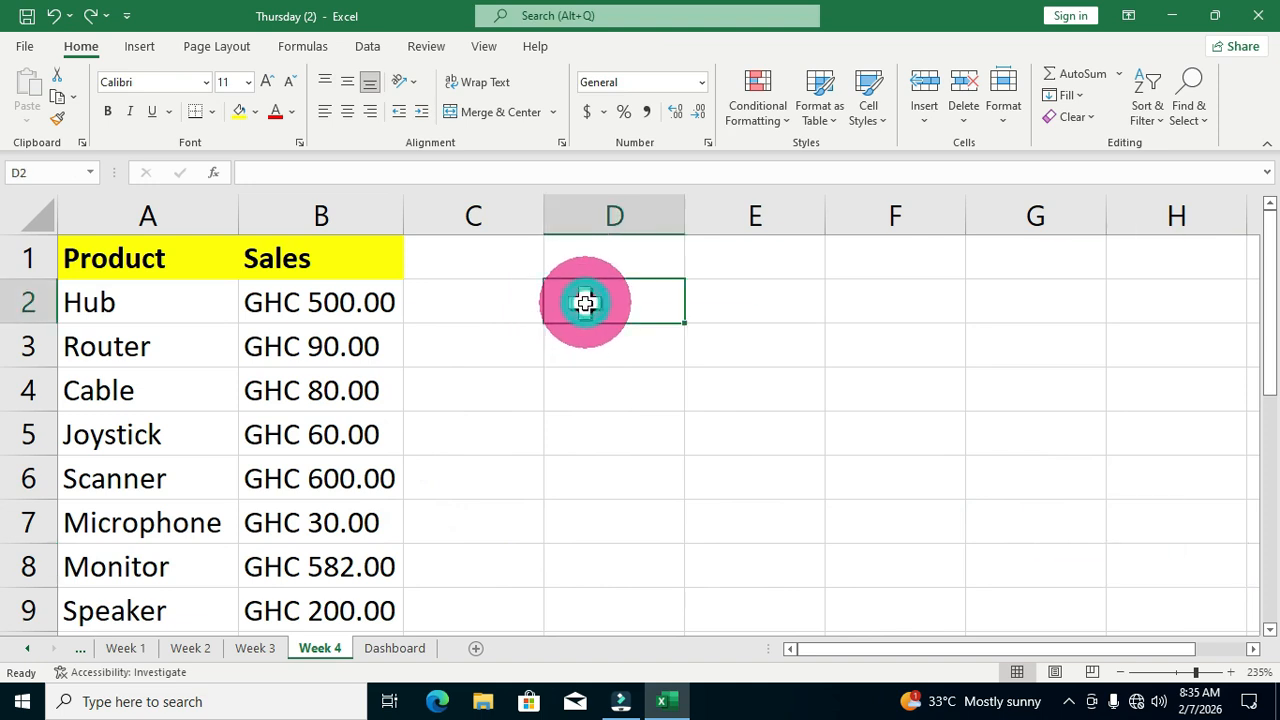
pyautogui.click(706, 312)
pyautogui.click(608, 391)
pyautogui.click(855, 327)
pyautogui.click(737, 434)
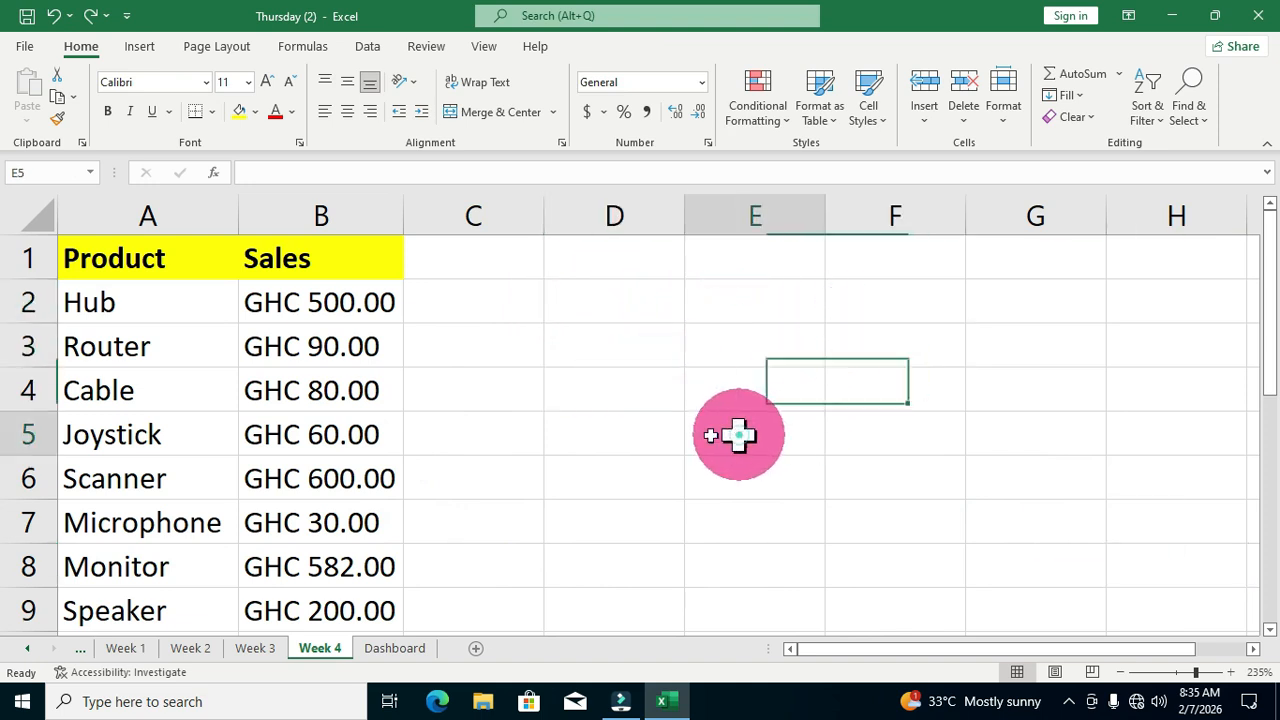
pyautogui.click(580, 316)
pyautogui.click(884, 362)
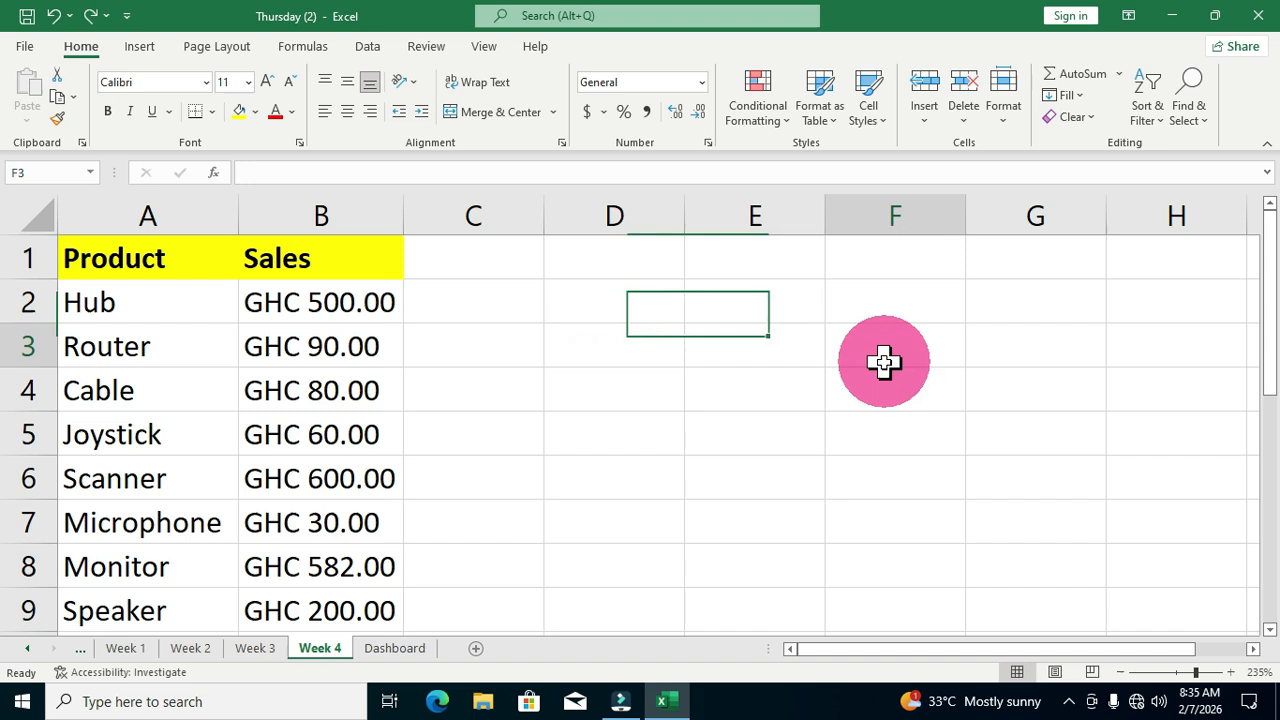
# - Show the hidden objects again and move the triangle slightly towards the logo picture
pyautogui.click(550, 433)
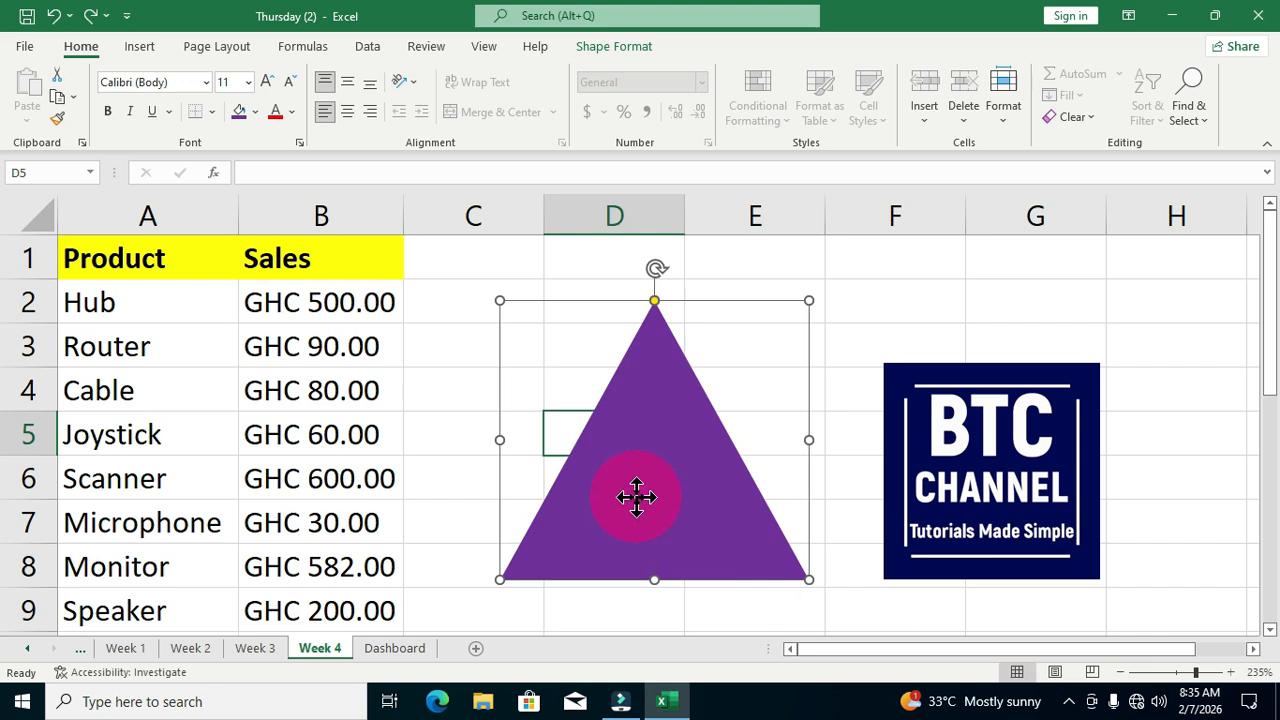
pyautogui.moveTo(636, 497); pyautogui.dragTo(663, 500)
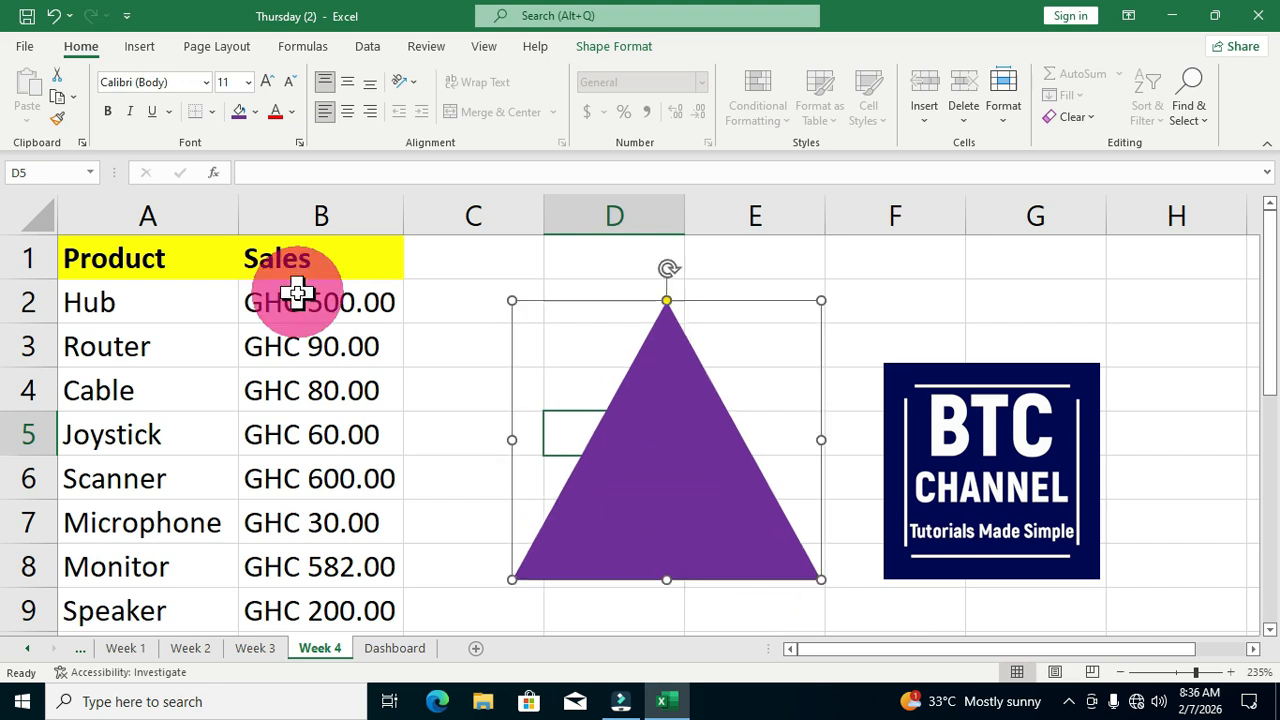
# - Hide the Router row 3 and the Joystick row 5, and hide the Sales column B
pyautogui.click(98, 346)
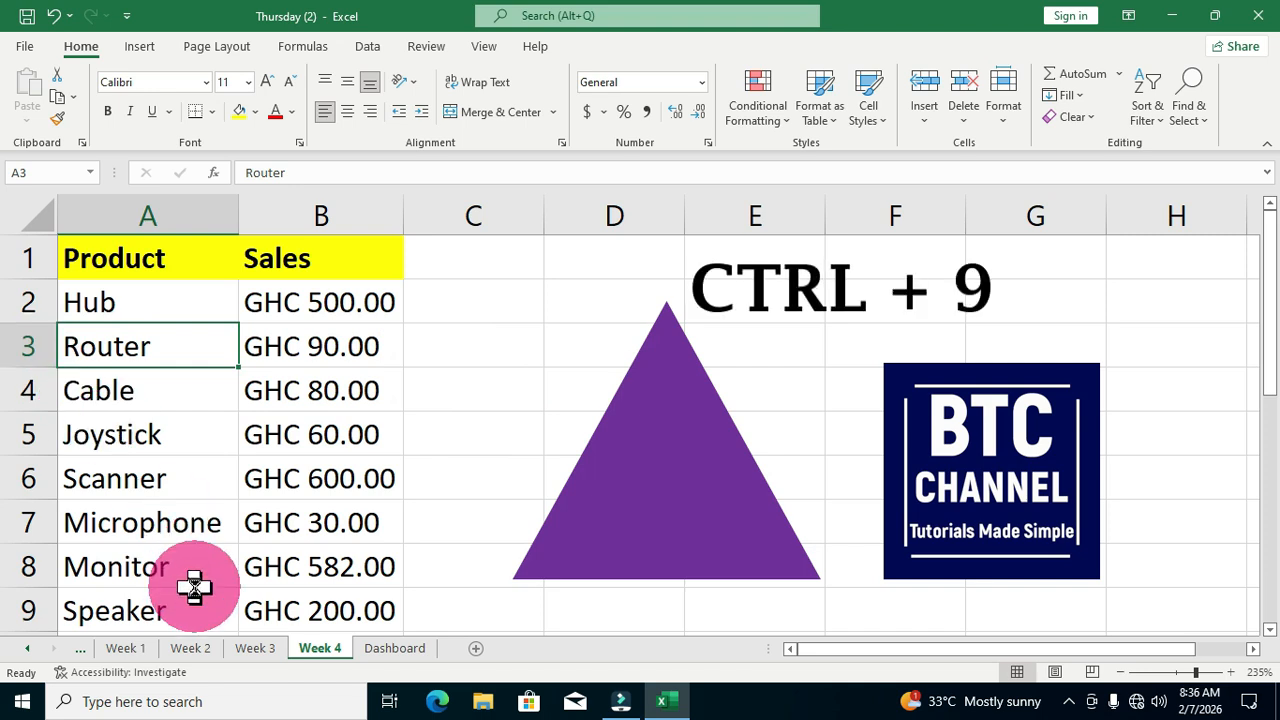
pyautogui.hotkey('ctrl', '9')
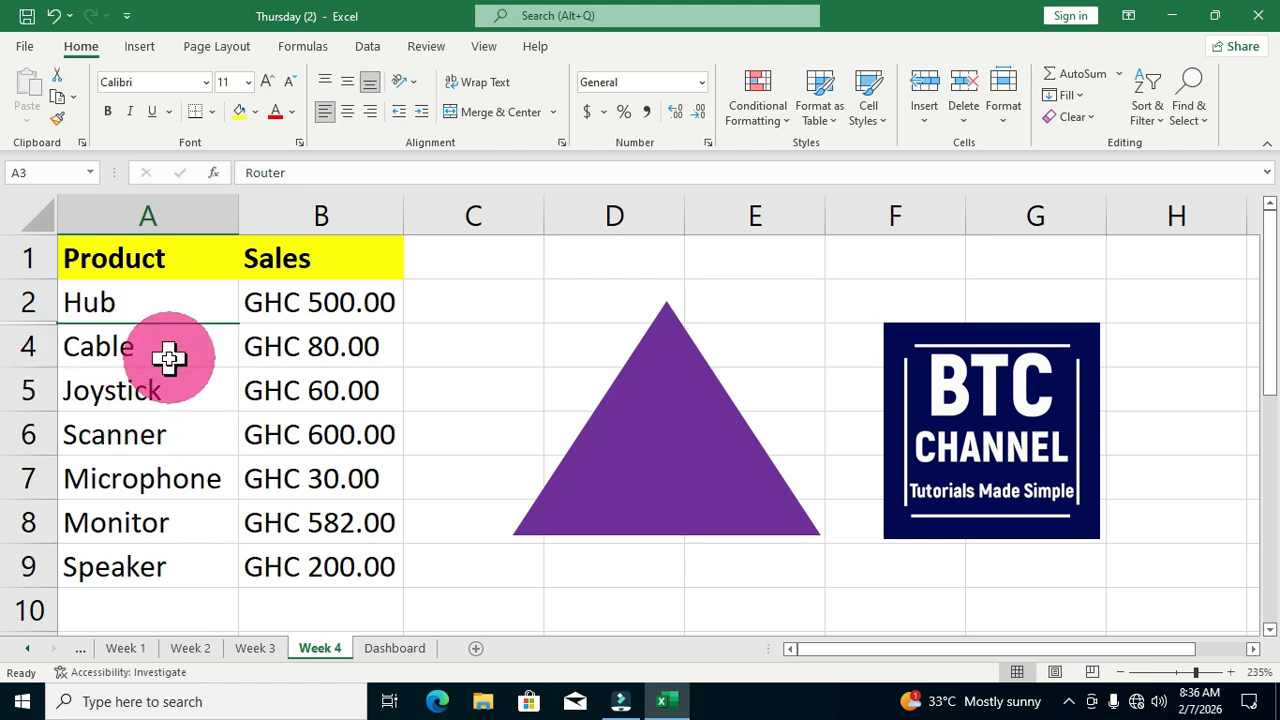
pyautogui.click(112, 402)
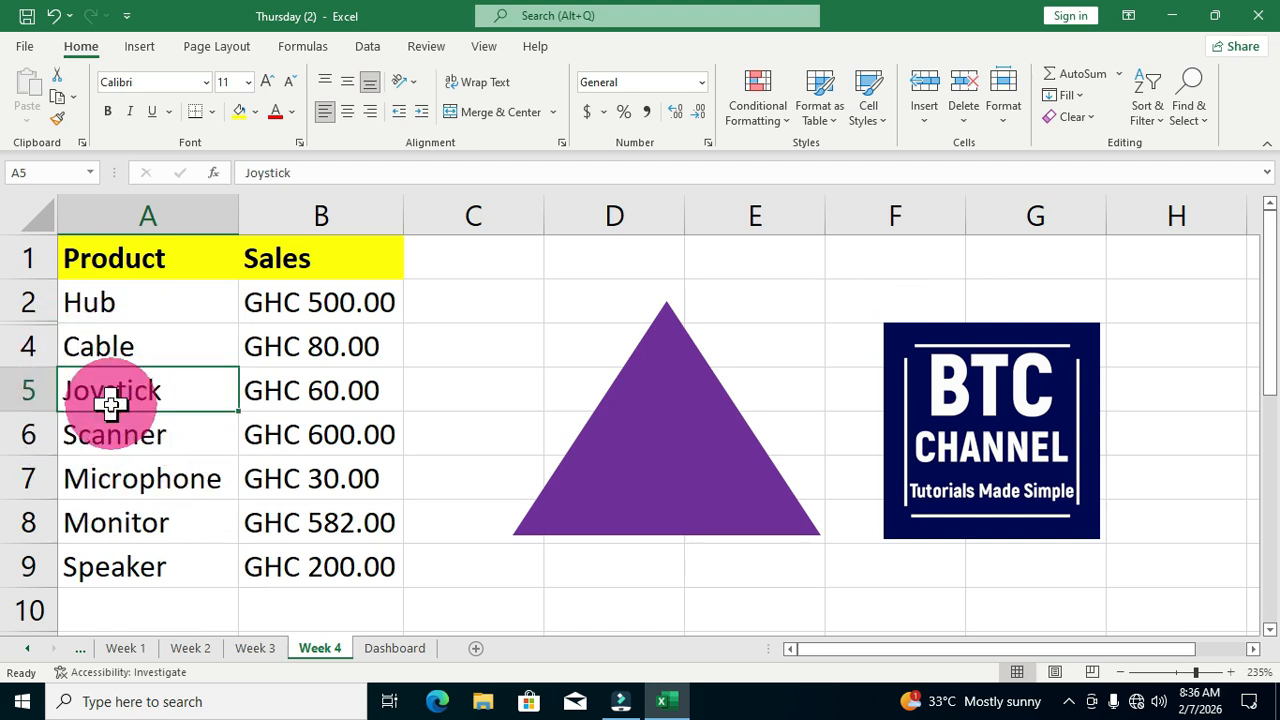
pyautogui.hotkey('ctrl', '9')
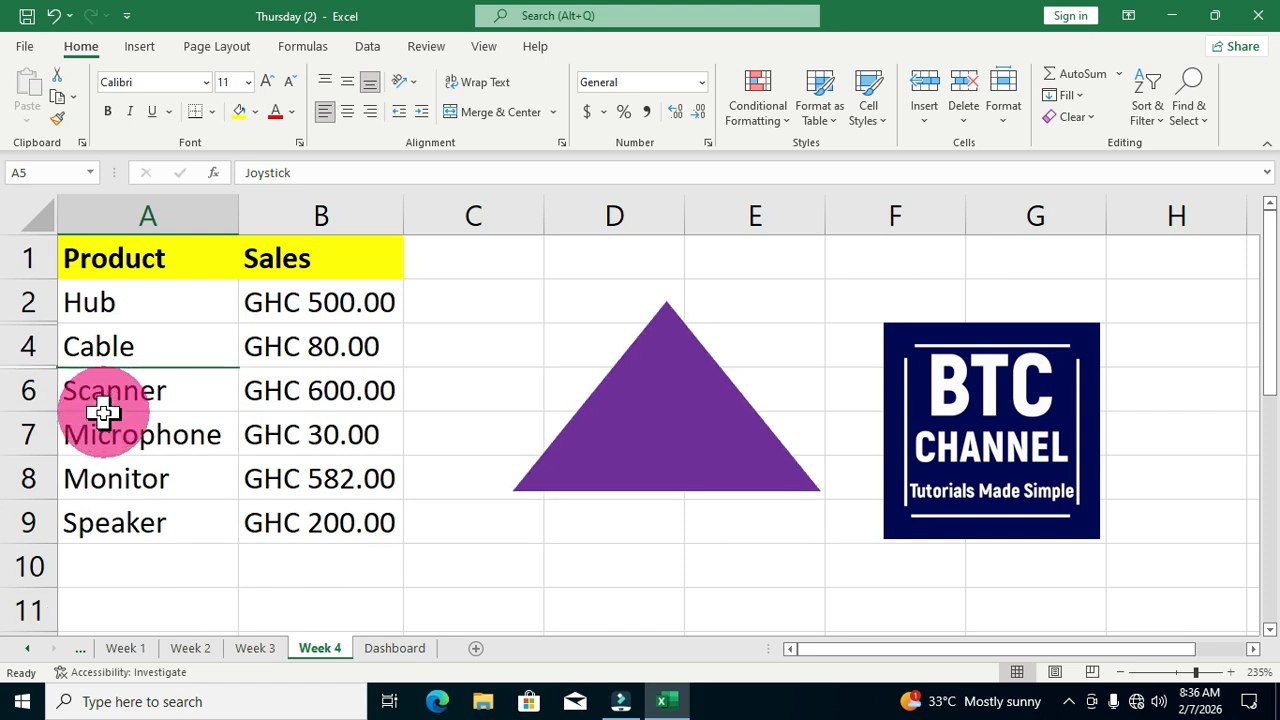
pyautogui.click(265, 399)
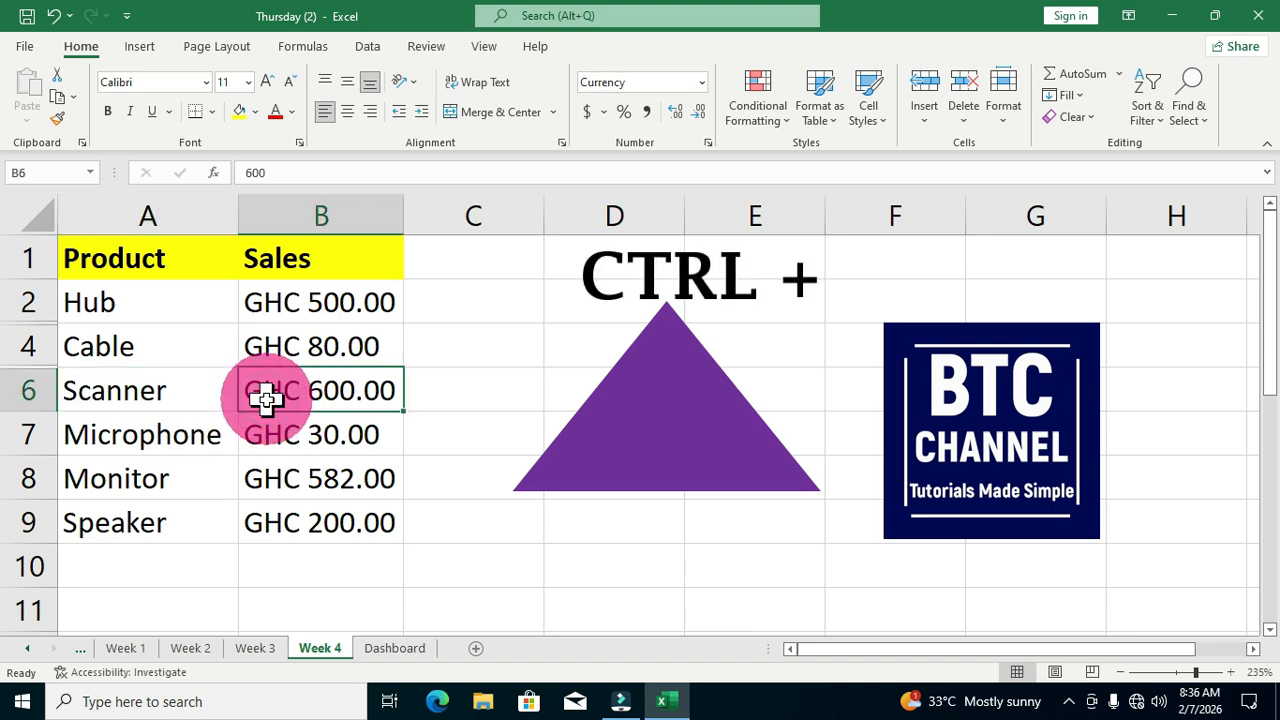
pyautogui.hotkey('ctrl', '0')
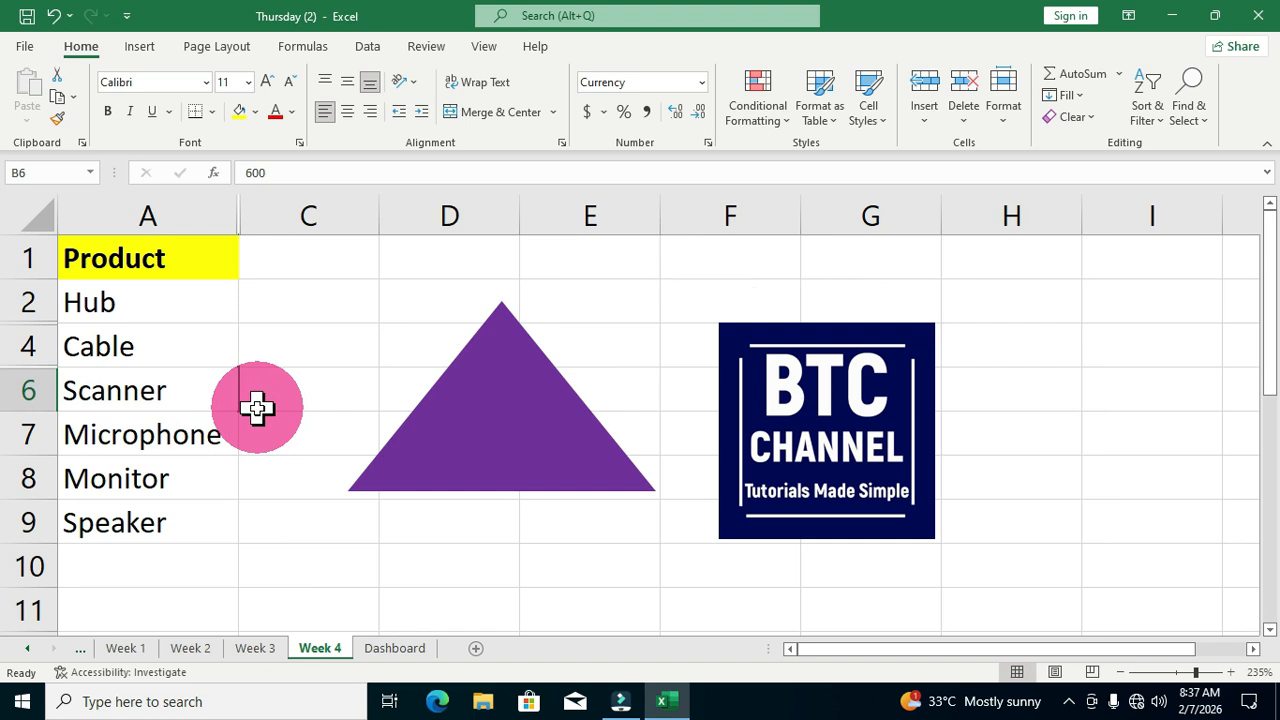
# - Undo hiding the Sales column and the Router and Joystick rows
pyautogui.hotkey('ctrl', 'z')
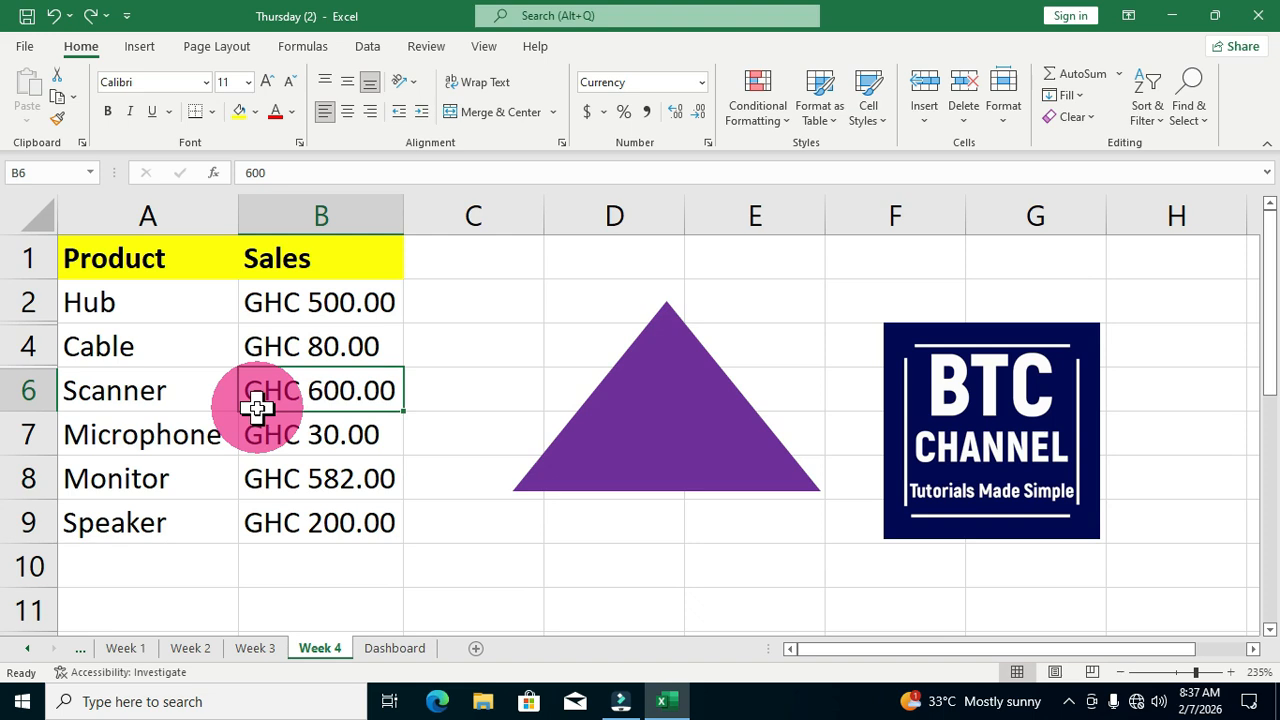
pyautogui.hotkey('ctrl', 'z')
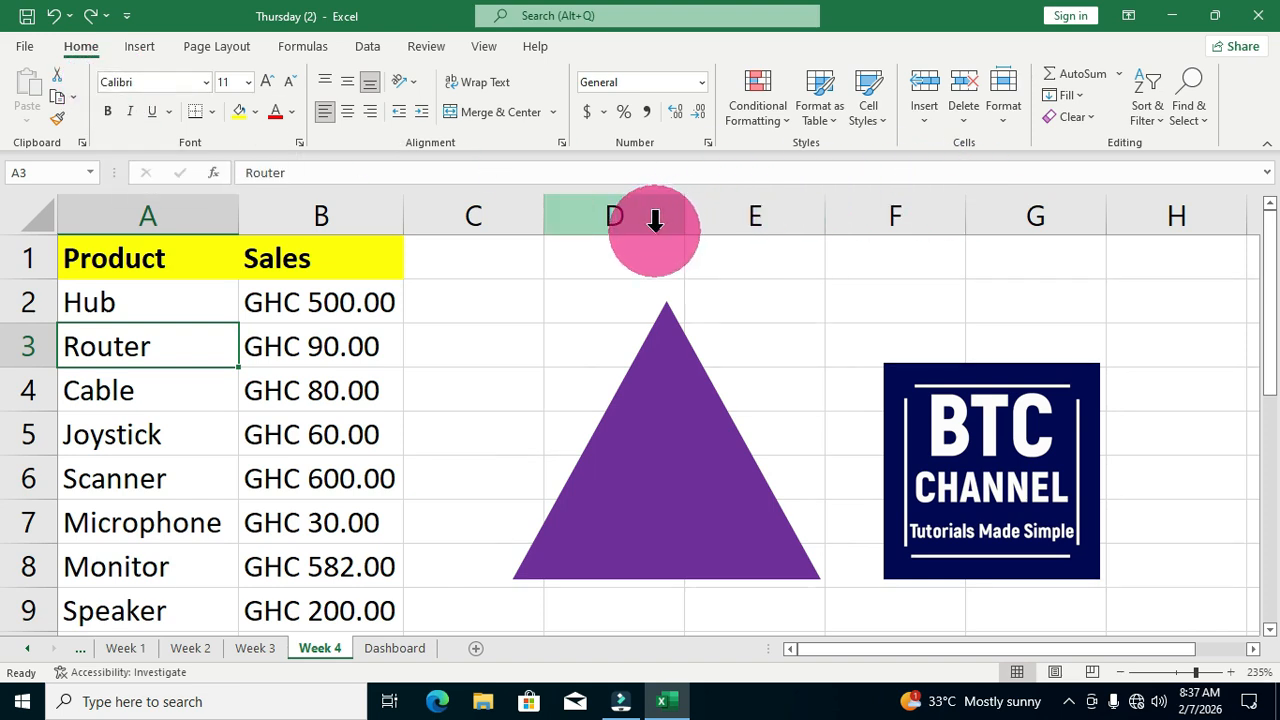
# - Collapse the ribbon and expand it again, repeating the toggle several times and leaving it expanded
pyautogui.hotkey('ctrl', 'F1')
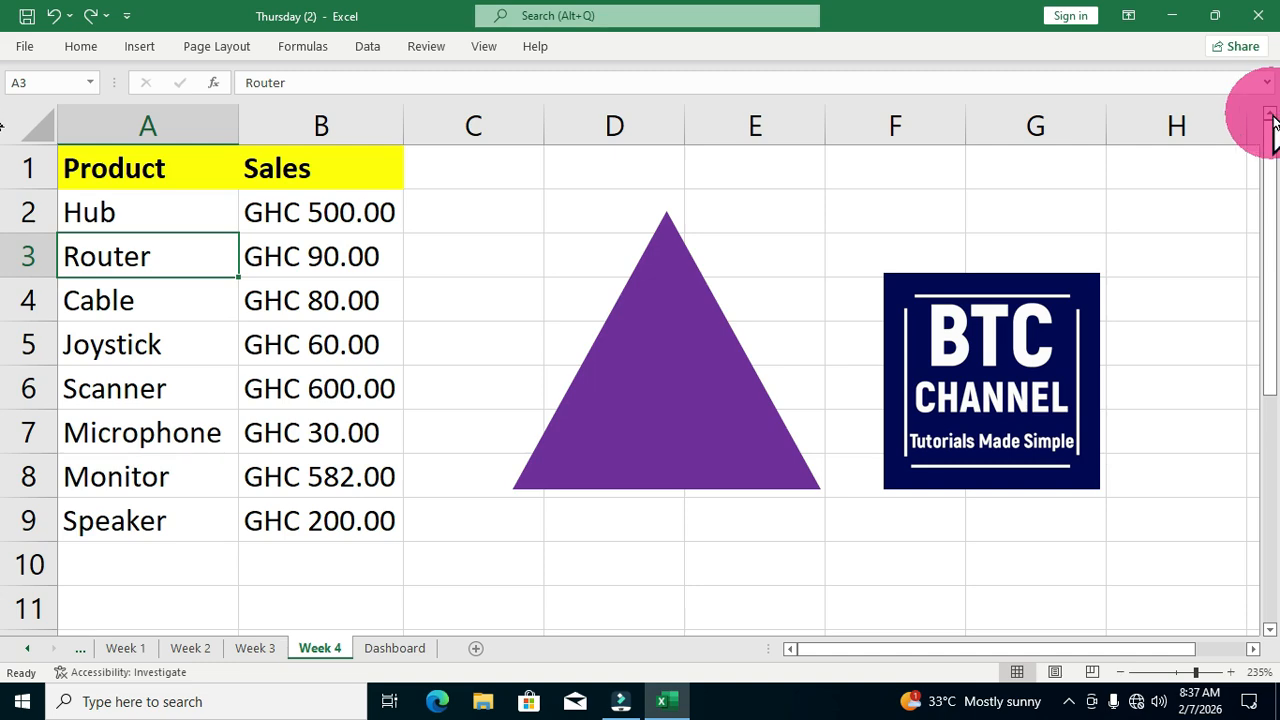
pyautogui.hotkey('ctrl', 'F1')
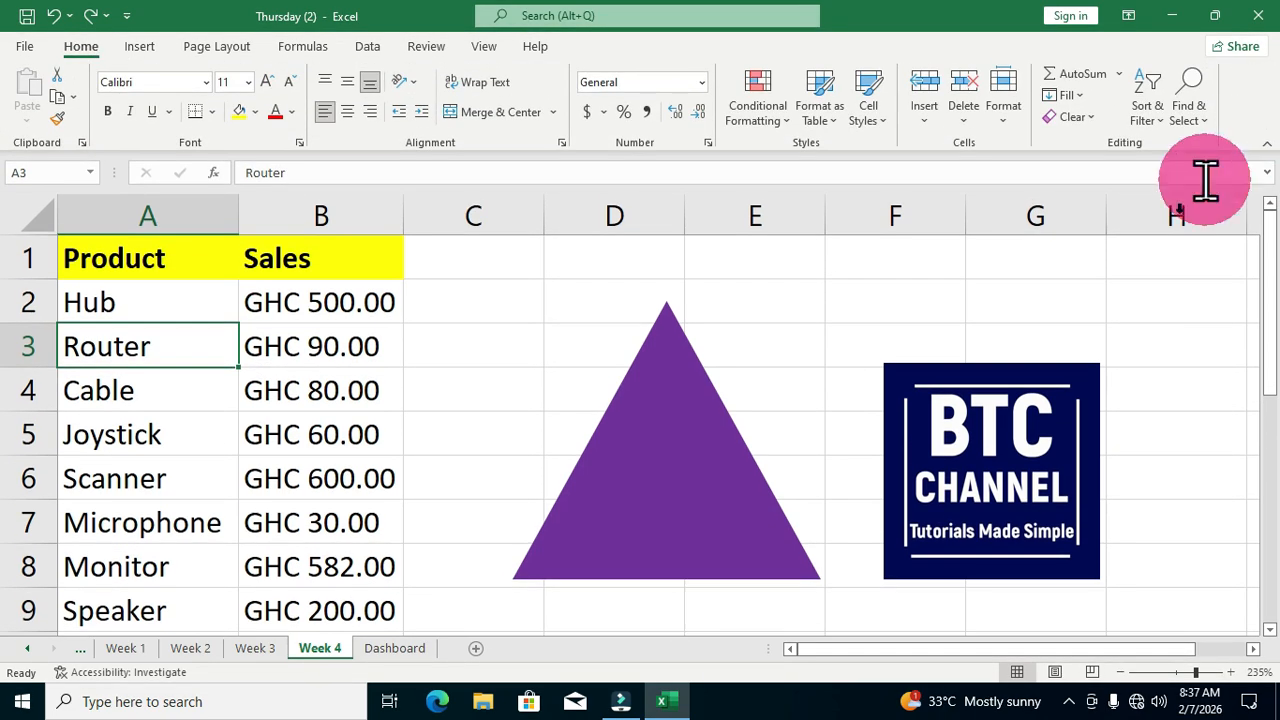
pyautogui.hotkey('ctrl', 'F1')
pyautogui.hotkey('ctrl', 'F1')
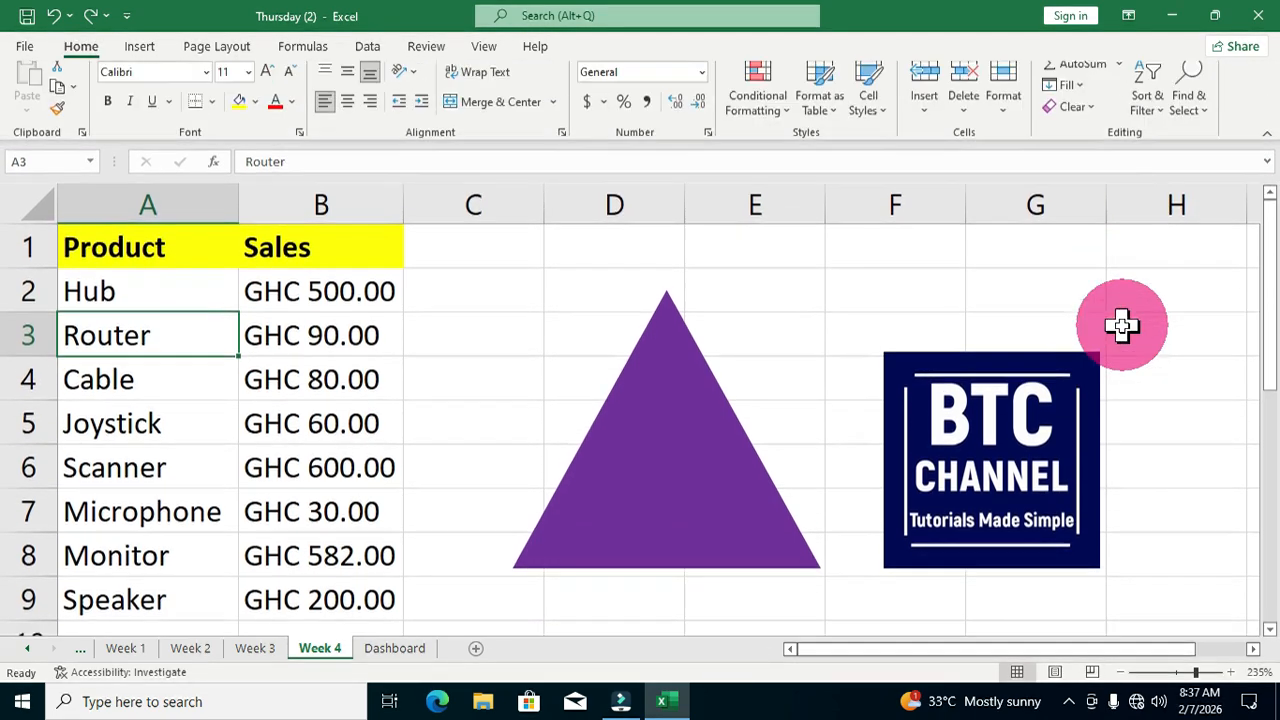
pyautogui.hotkey('ctrl', 'F1')
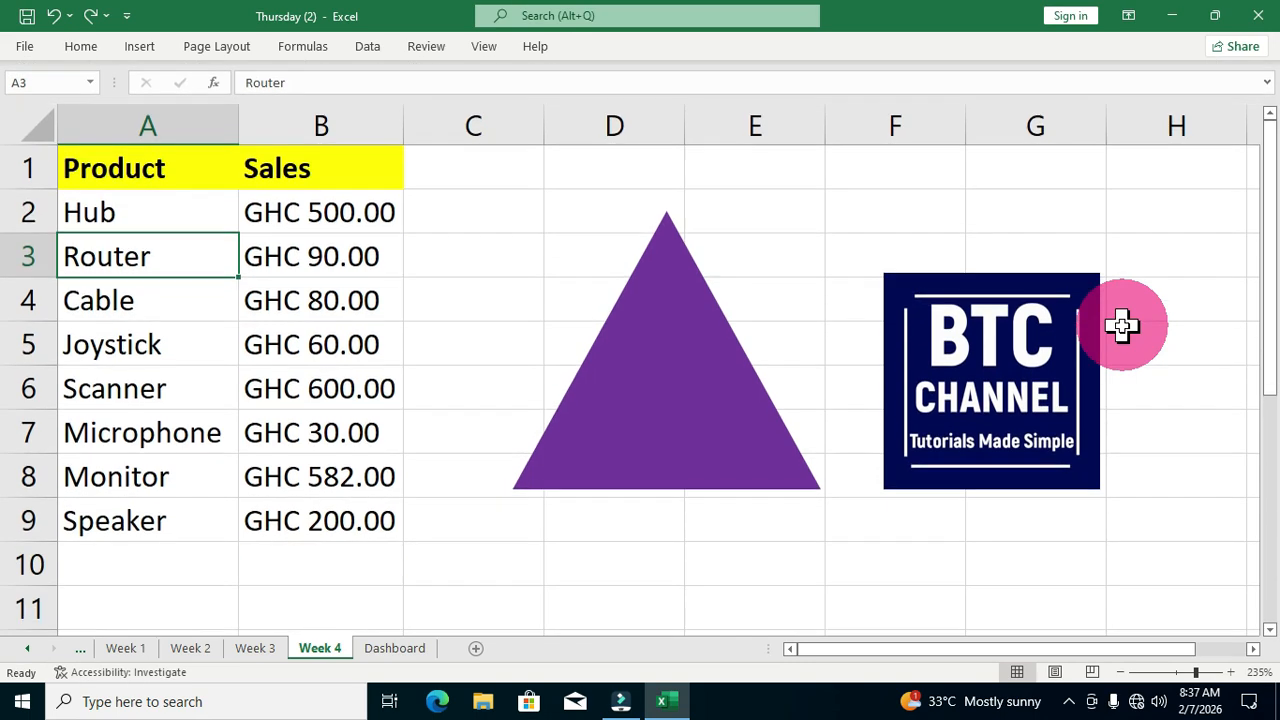
pyautogui.hotkey('ctrl', 'F1')
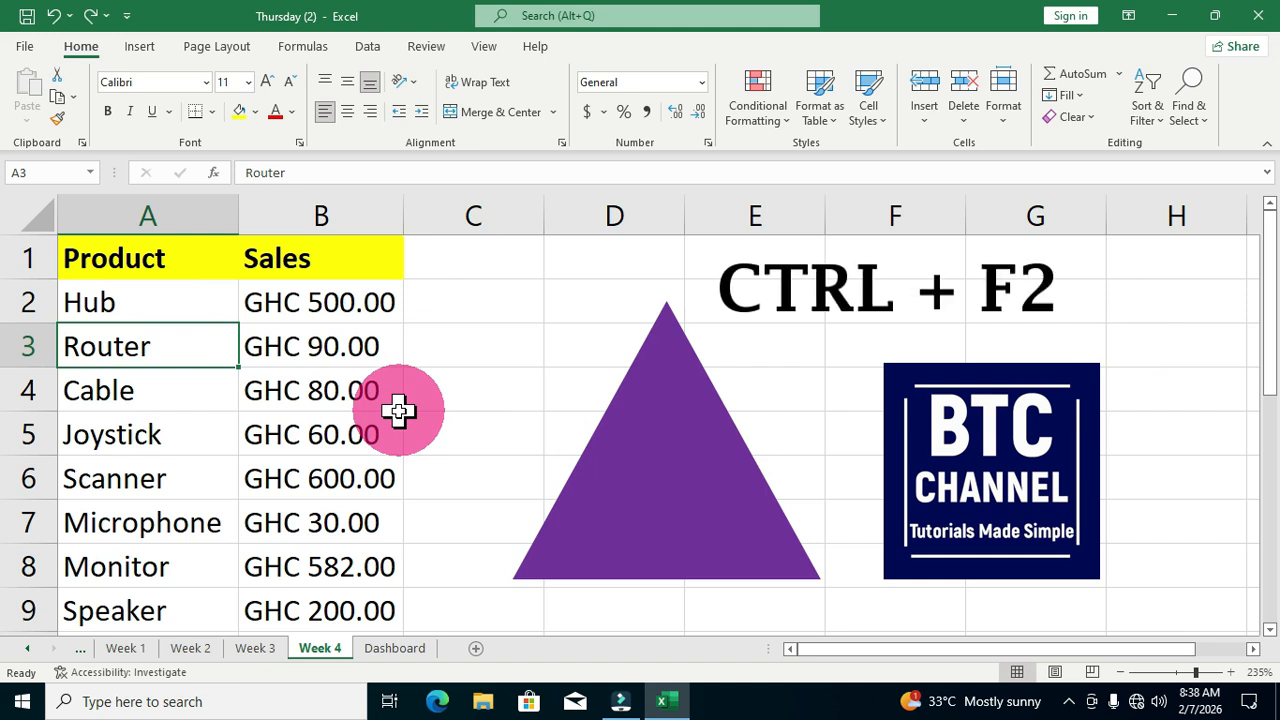
# - Check the print preview of the Week 4 sheet and return to the worksheet
pyautogui.hotkey('ctrl', 'F2')
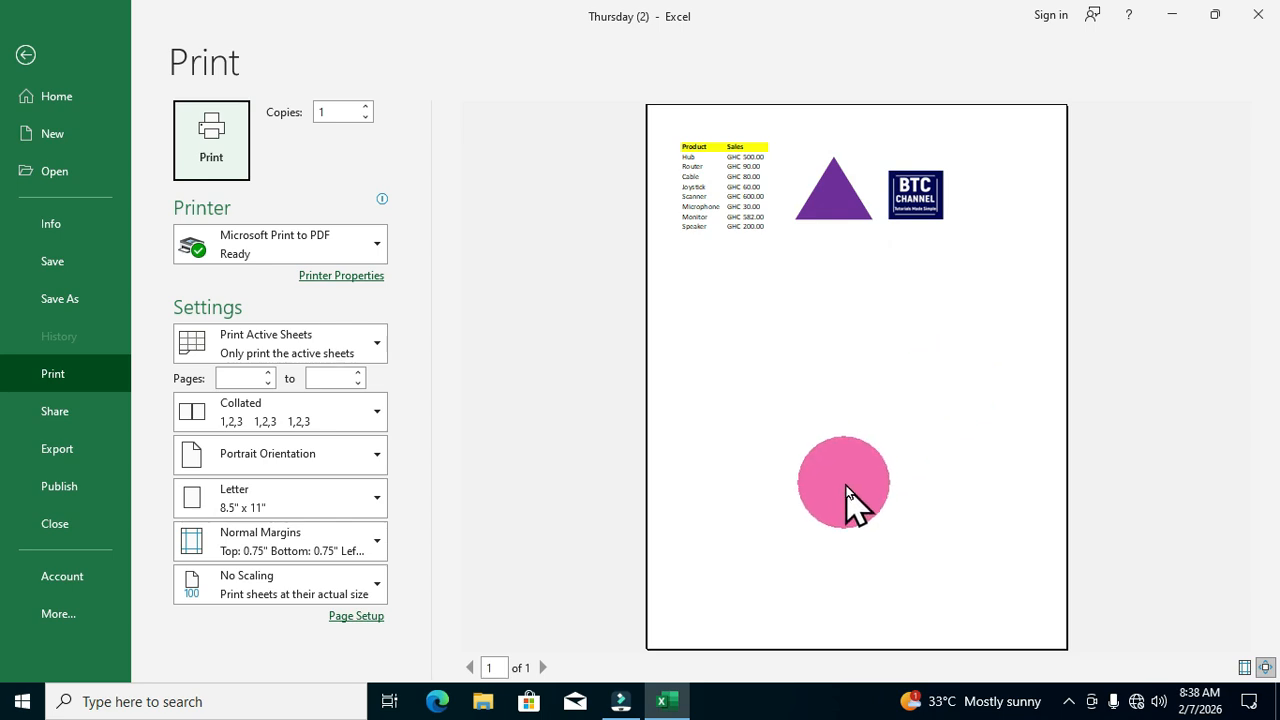
pyautogui.press('Escape')
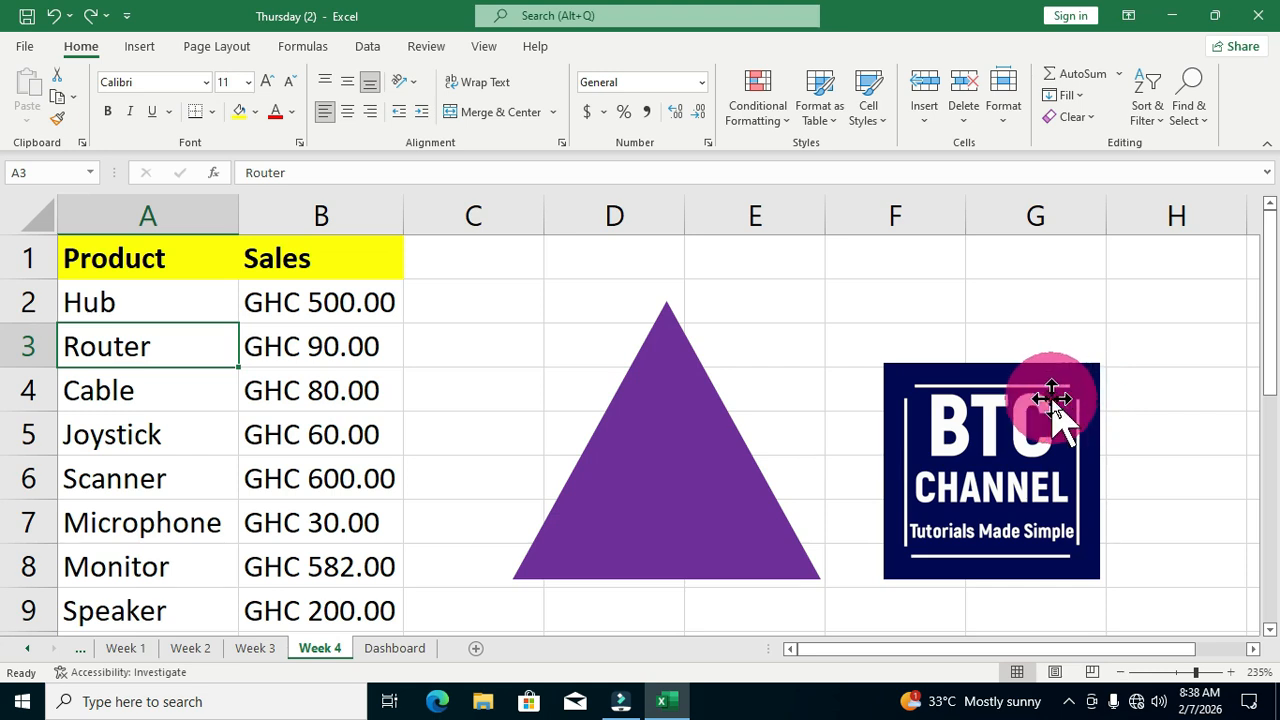
# - Review the workbook's defined names in the Name Manager, moving its dialog clear of the sales data, and close it
pyautogui.hotkey('ctrl', 'F3')
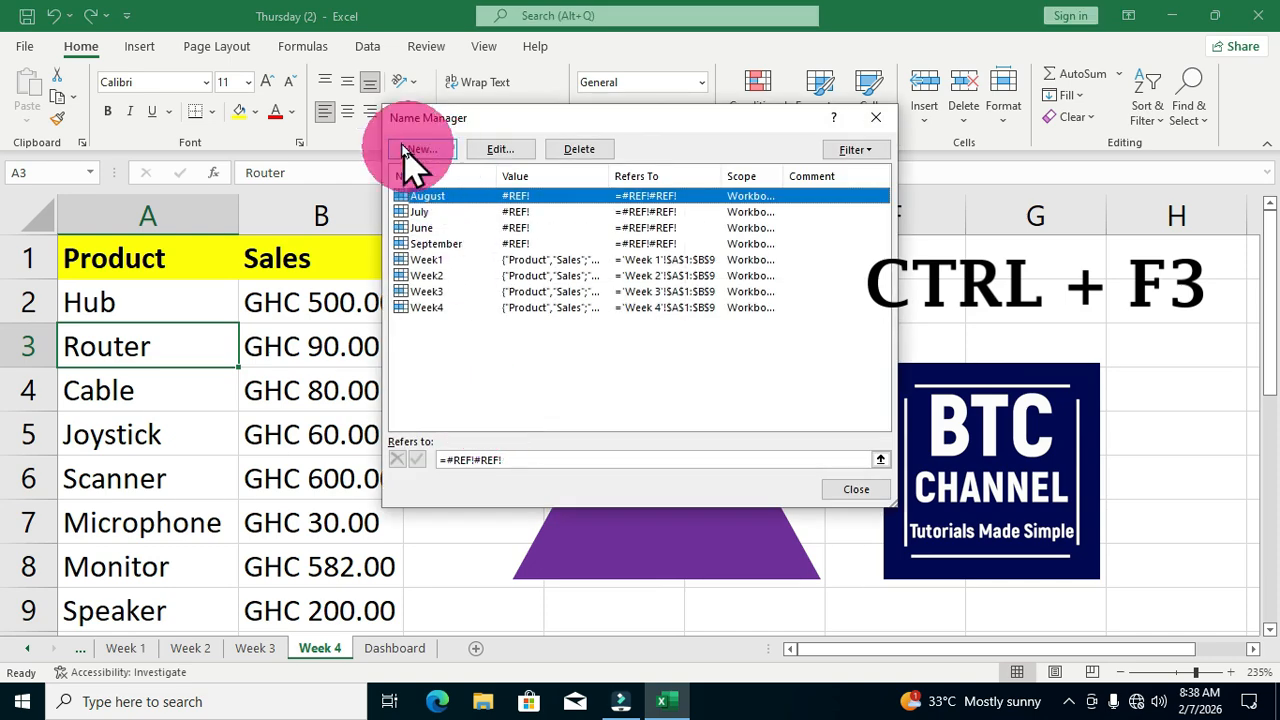
pyautogui.moveTo(735, 134); pyautogui.dragTo(824, 184)
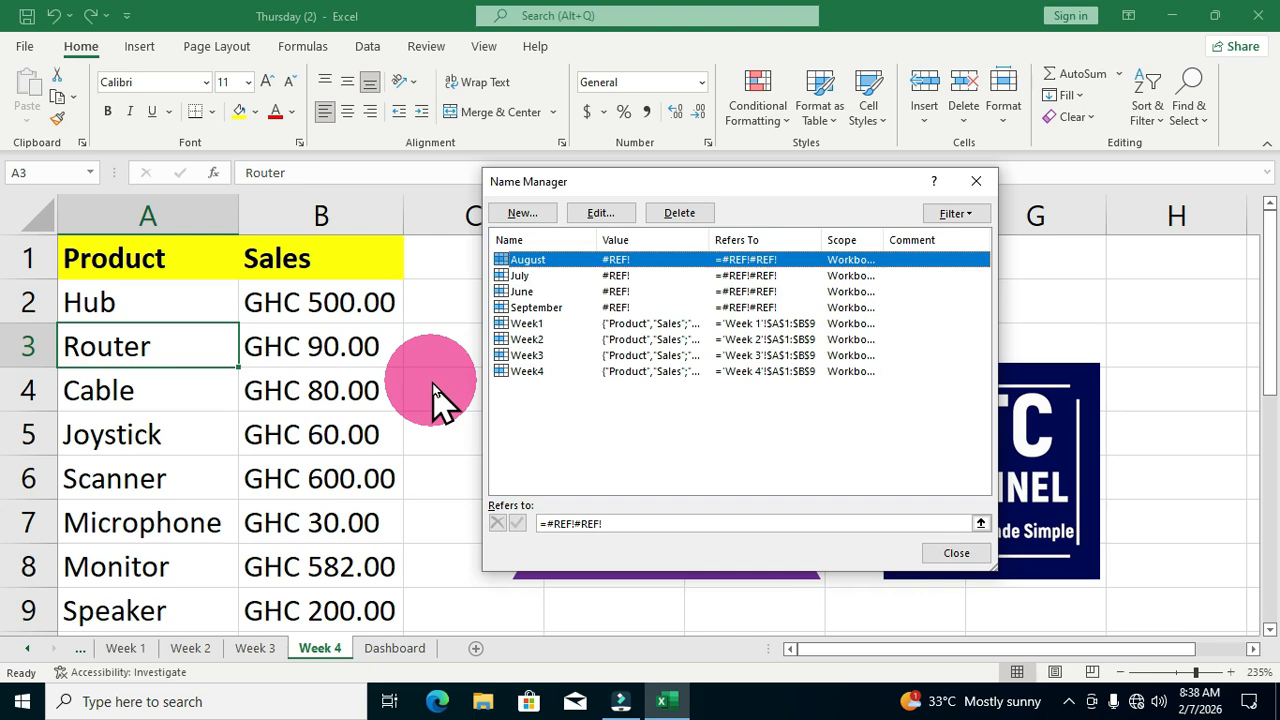
pyautogui.click(980, 182)
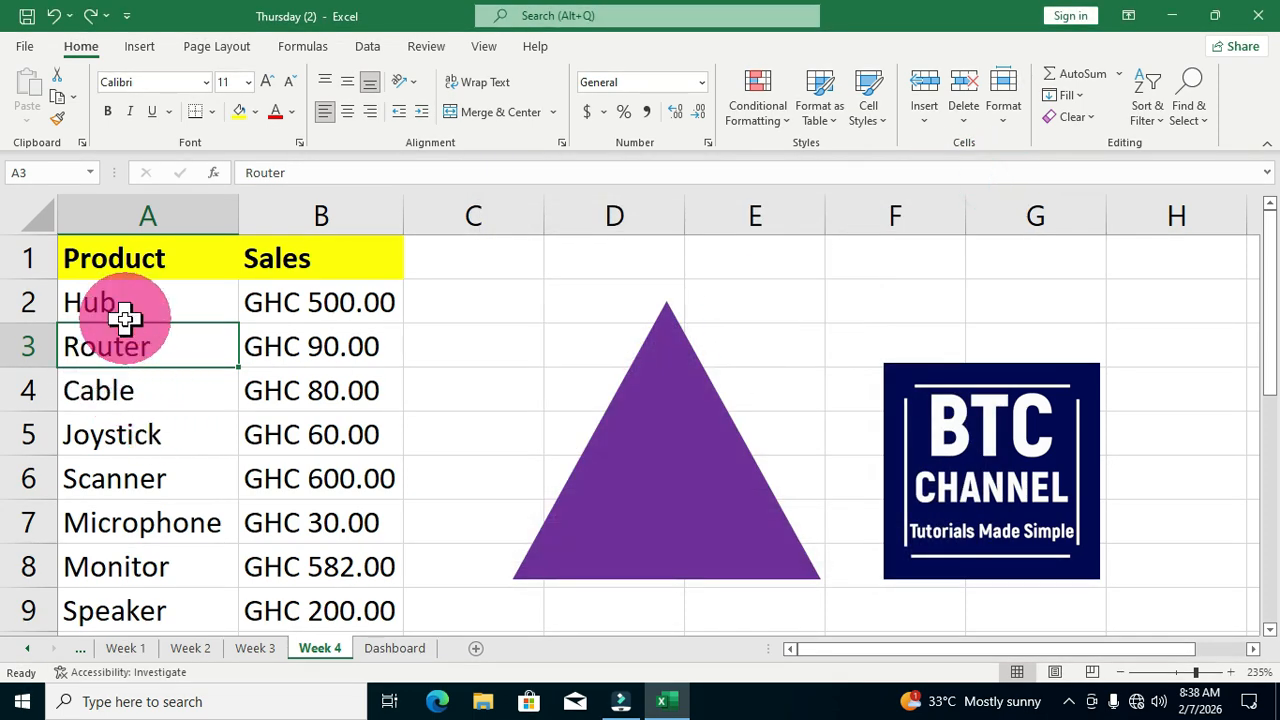
# - Define the workbook-scope name Hub for the product cells A2:A9 on the Week 4 sheet
pyautogui.moveTo(124, 318); pyautogui.dragTo(104, 596)
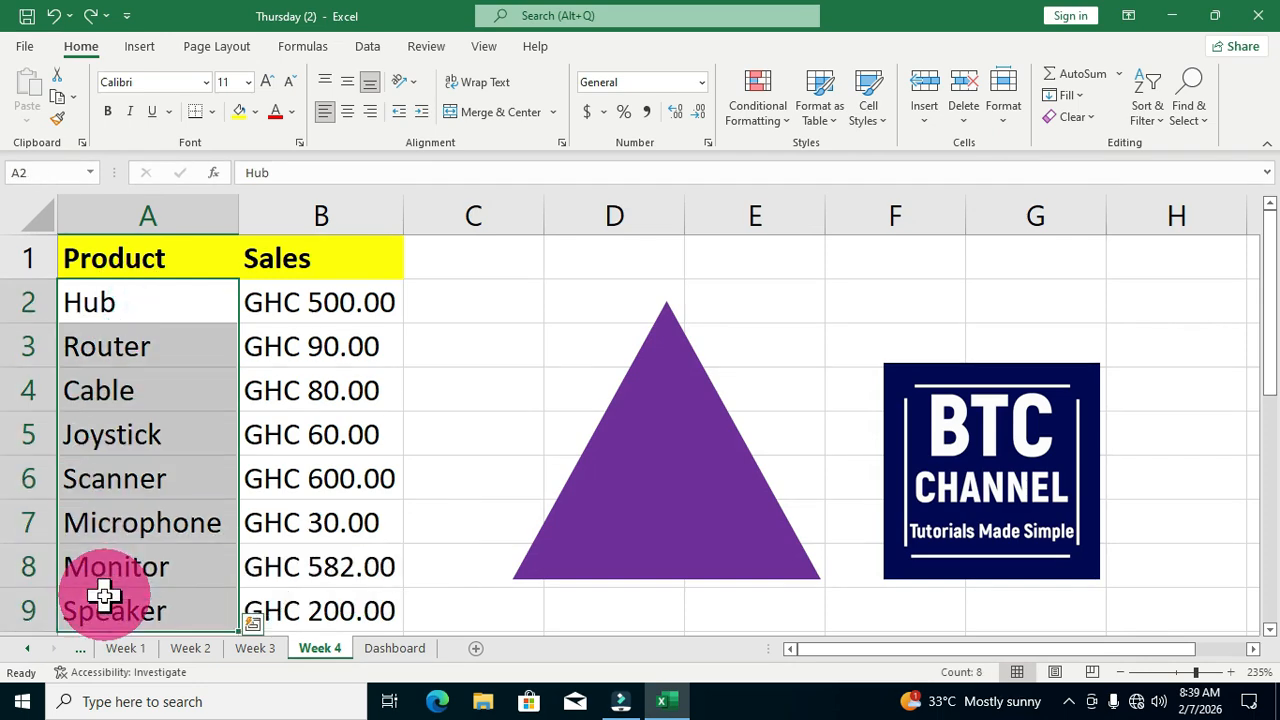
pyautogui.hotkey('ctrl', 'F3')
pyautogui.click(523, 213)
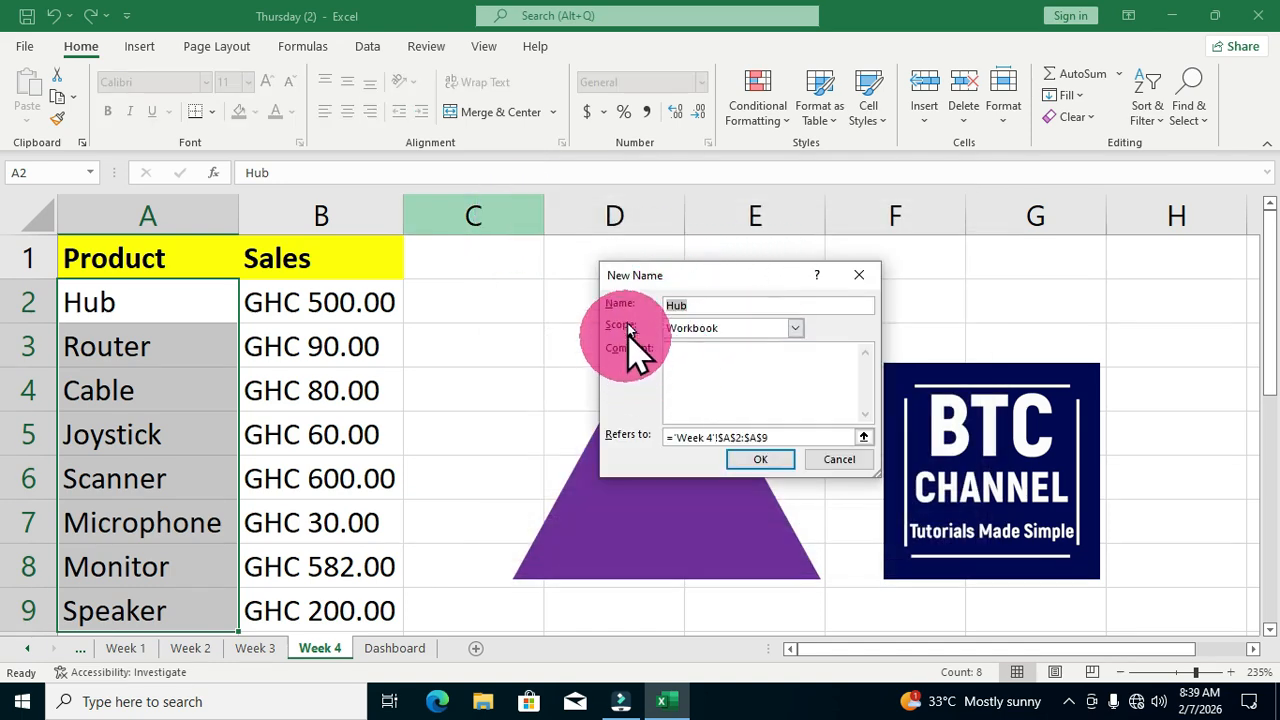
pyautogui.click(758, 460)
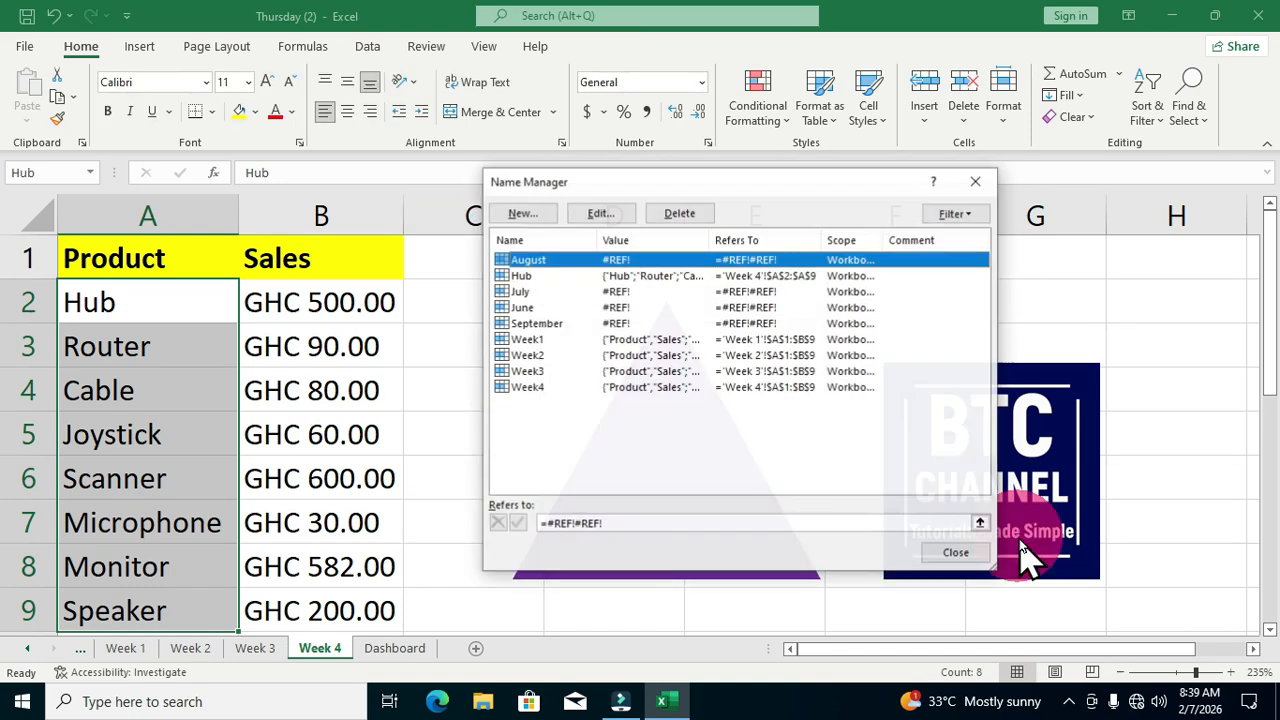
pyautogui.click(956, 555)
# - Enter the formula =Hub in cell H2 to list the named products, and dismiss the spill notice
pyautogui.click(1143, 301)
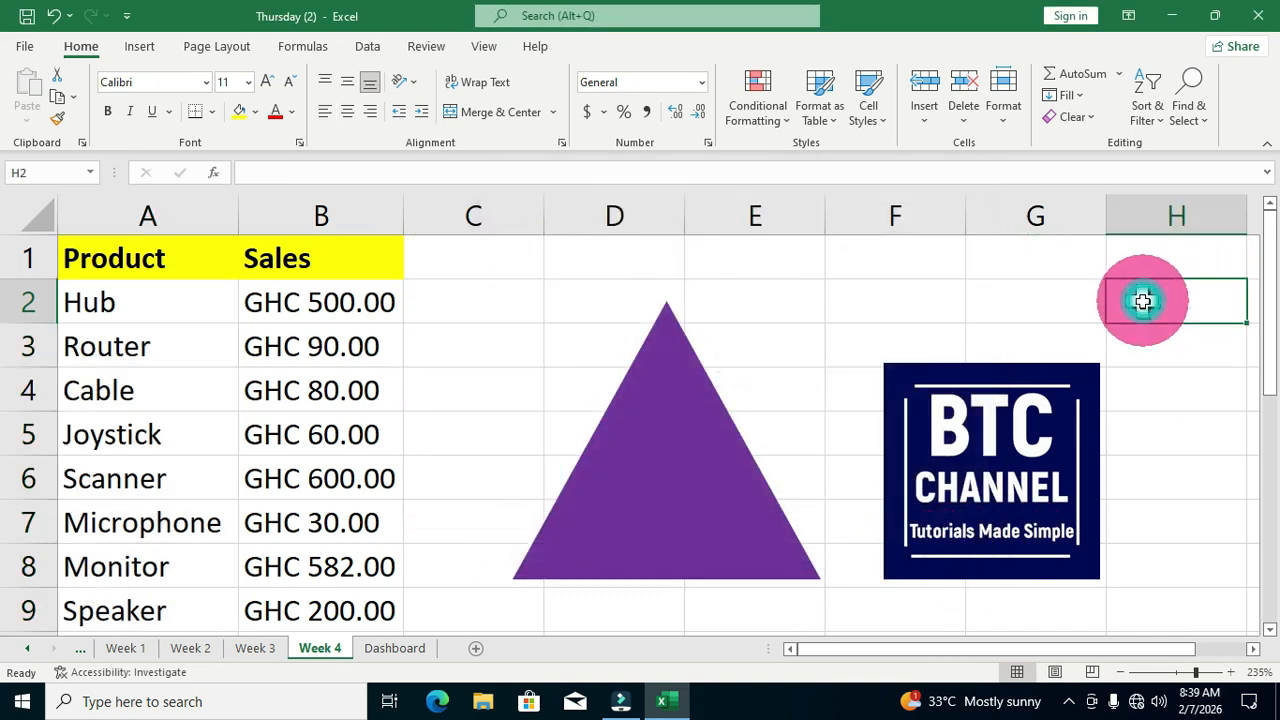
pyautogui.write('=')
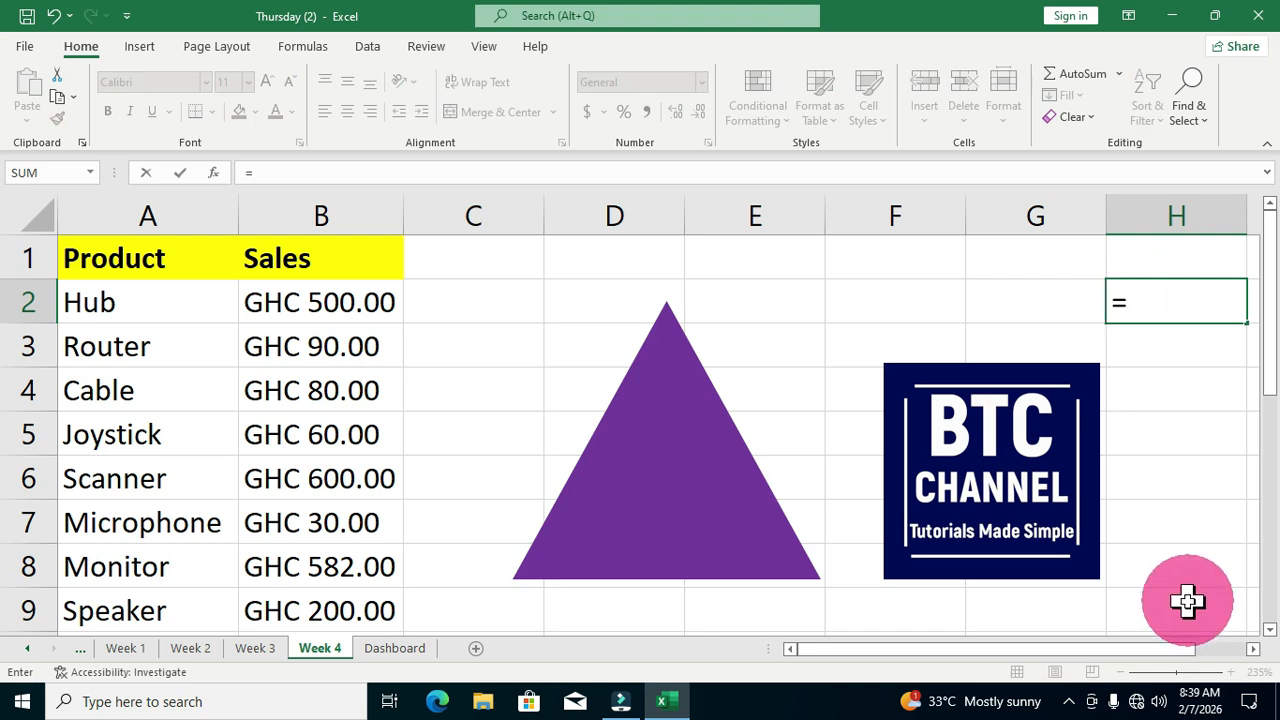
pyautogui.write('h')
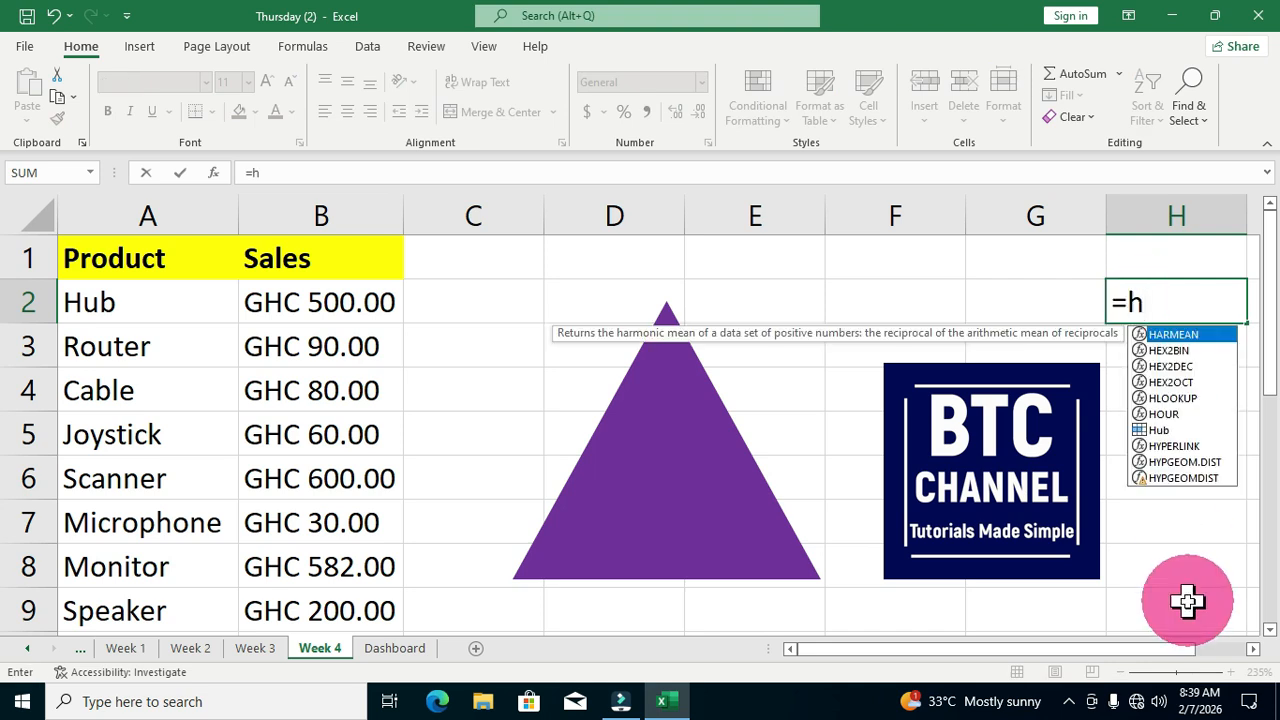
pyautogui.write('u')
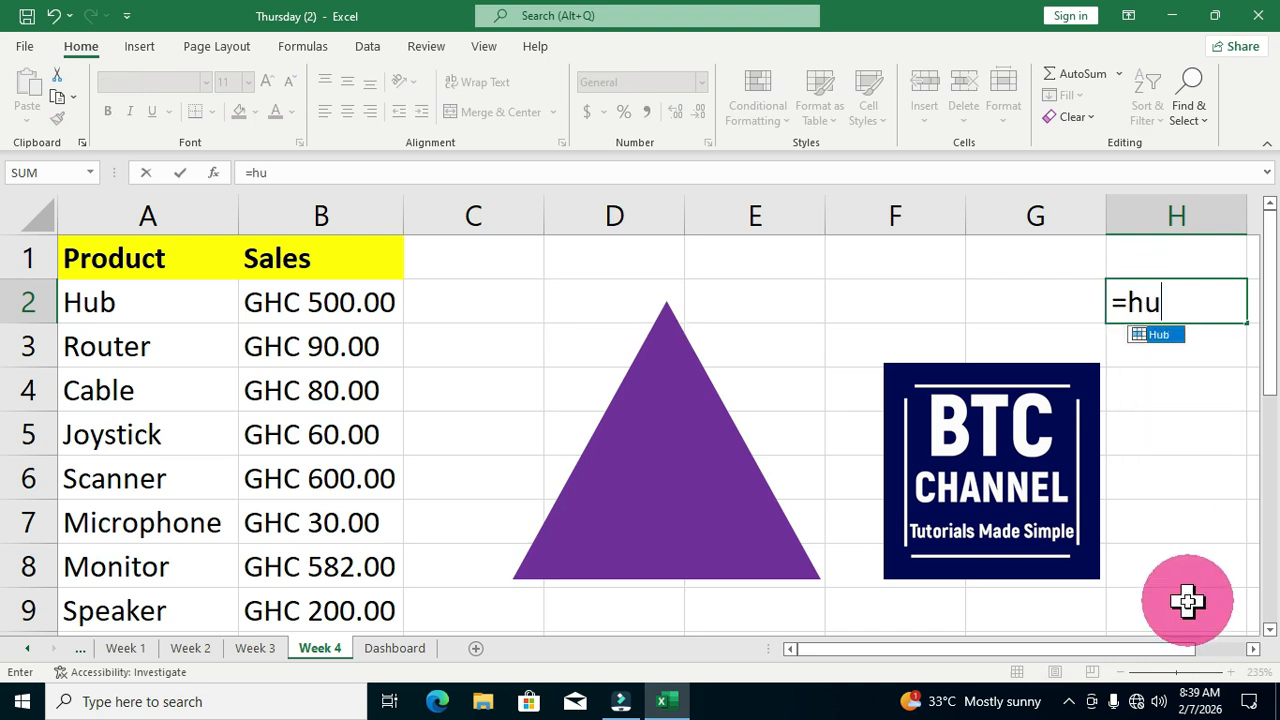
pyautogui.doubleClick(1160, 335)
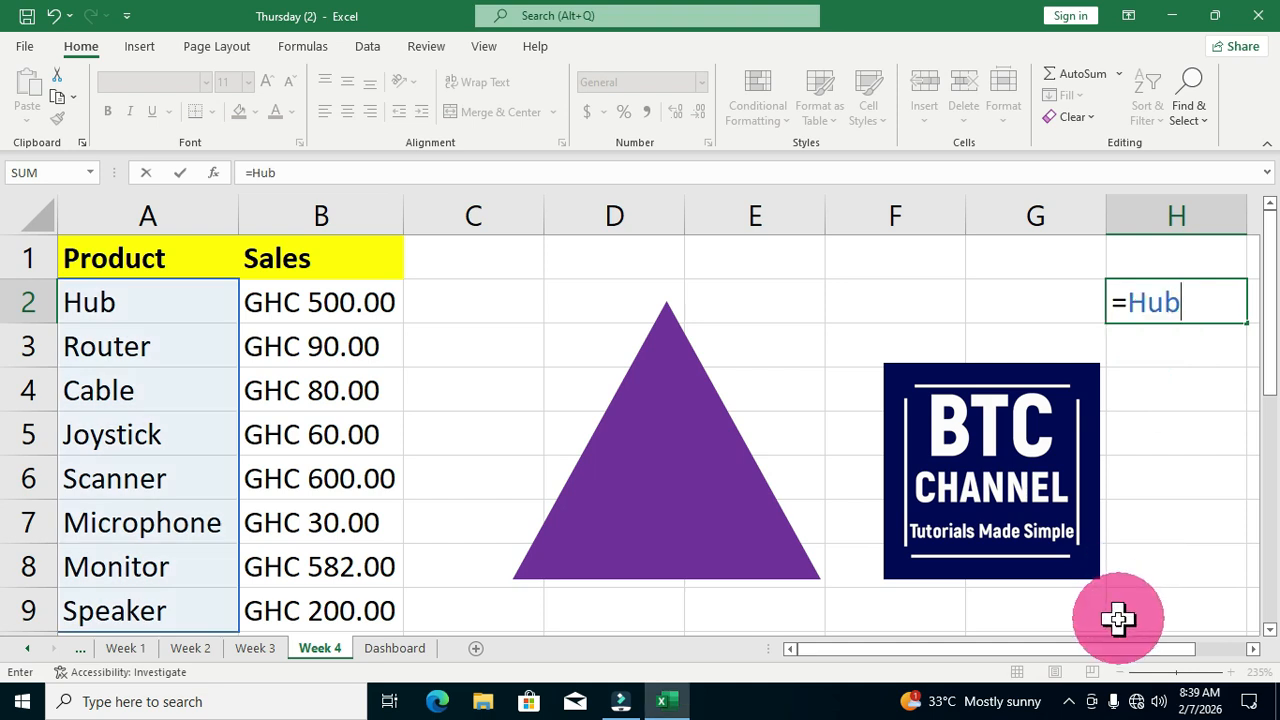
pyautogui.press('Return')
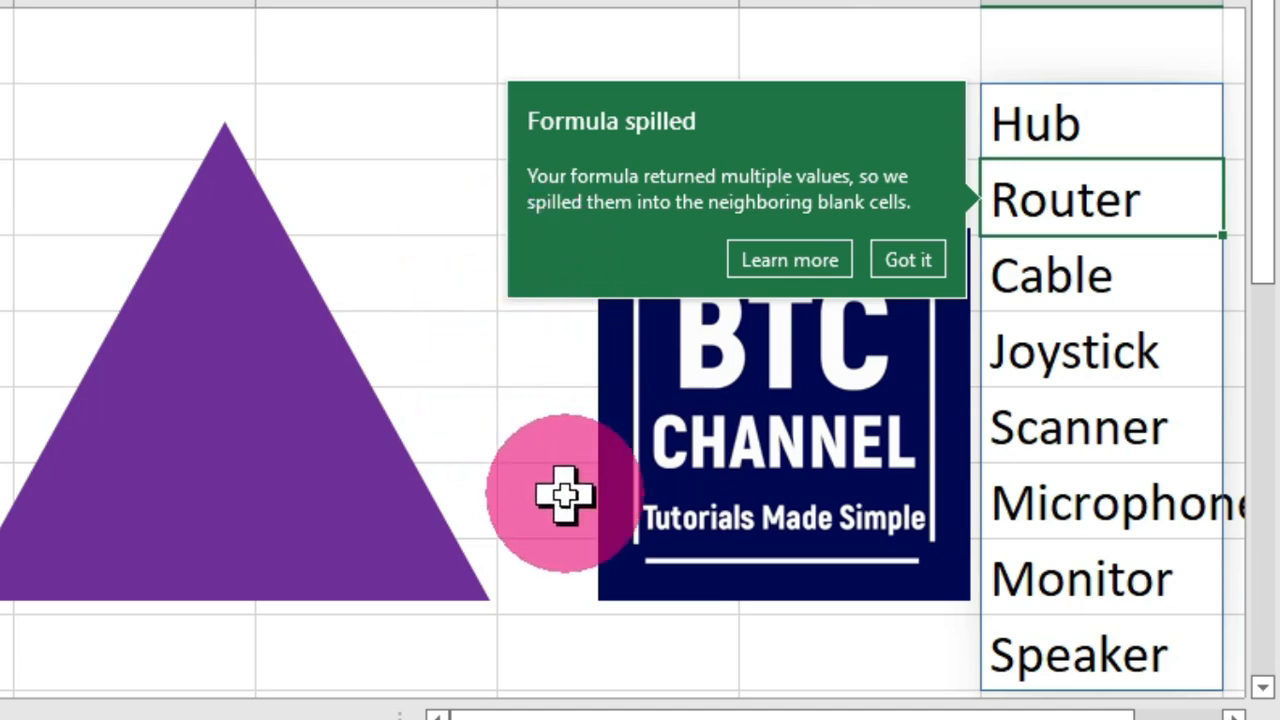
pyautogui.click(934, 271)
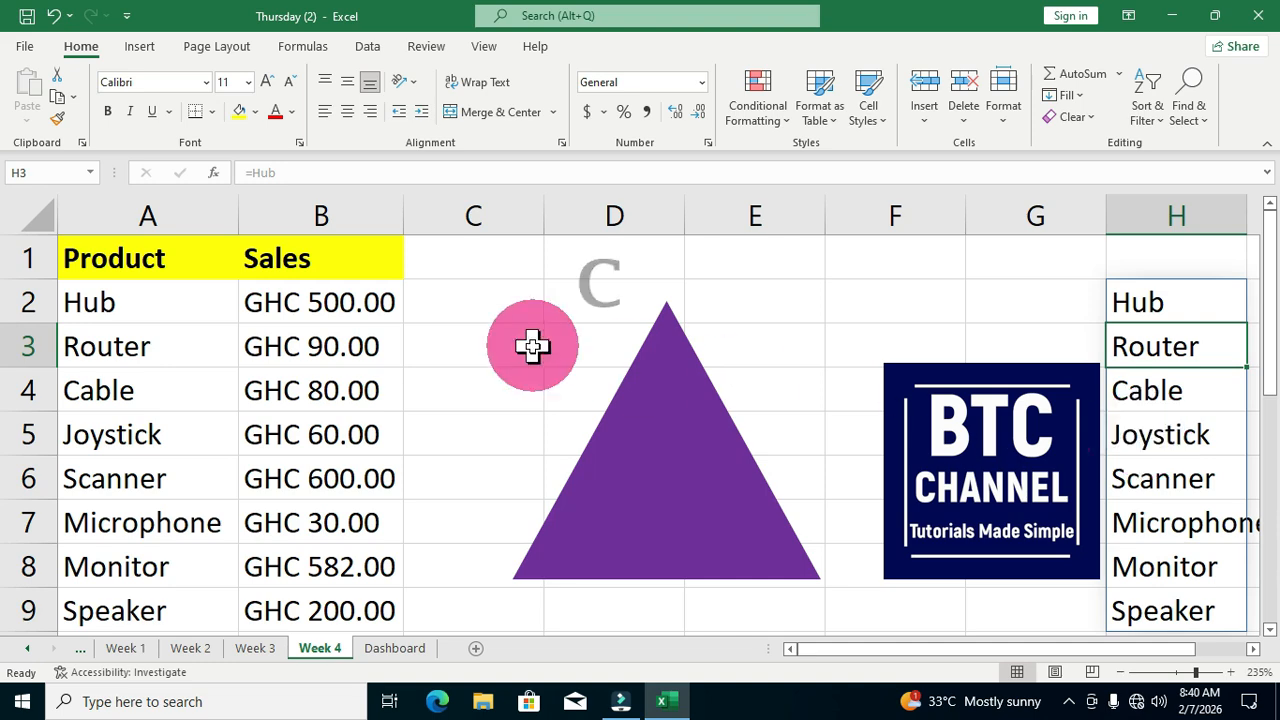
# - Create a new blank workbook and close it again
pyautogui.hotkey('ctrl', 'n')
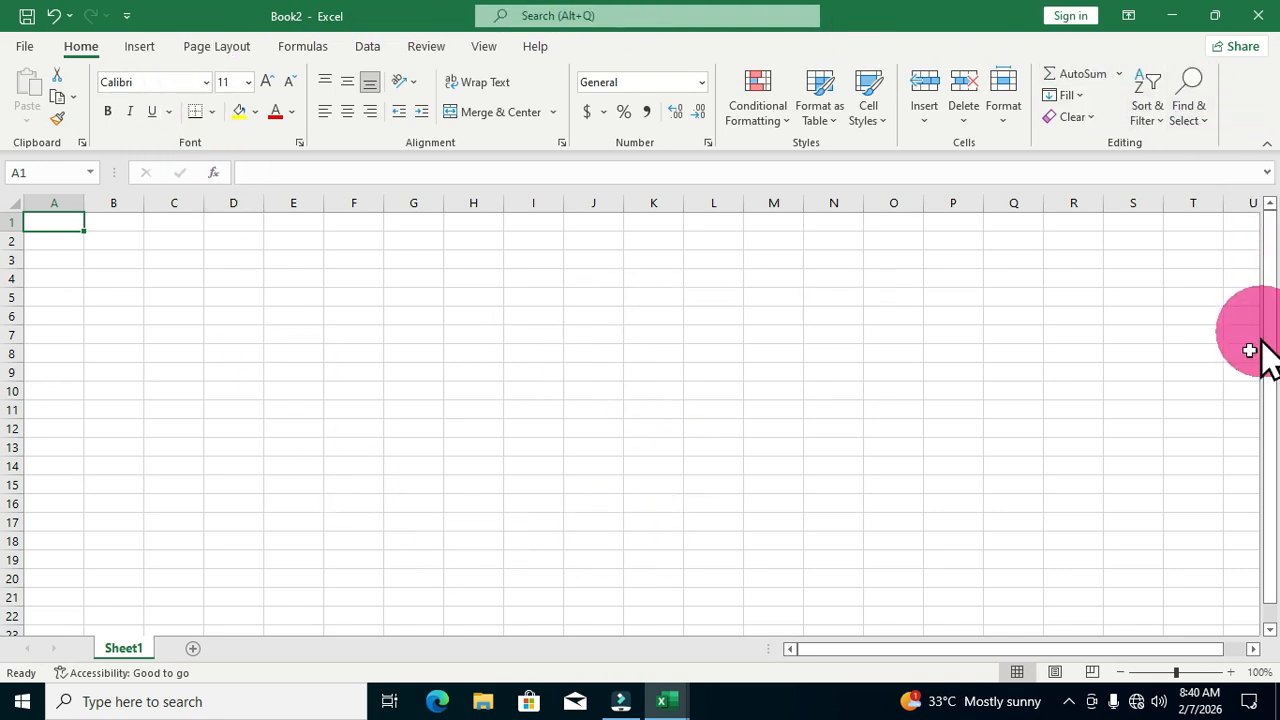
pyautogui.hotkey('ctrl', 'F4')
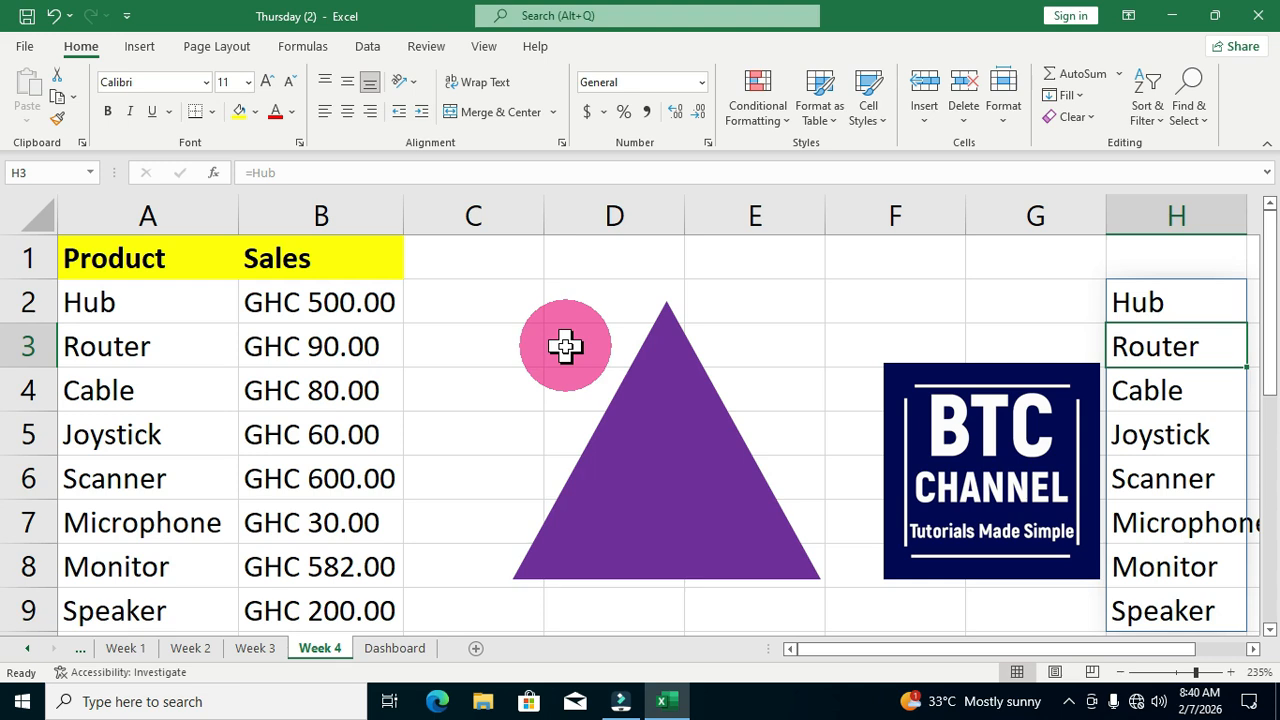
# - Create another blank workbook and cycle repeatedly through the open blank workbooks and Thursday (2)
pyautogui.hotkey('ctrl', 'n')
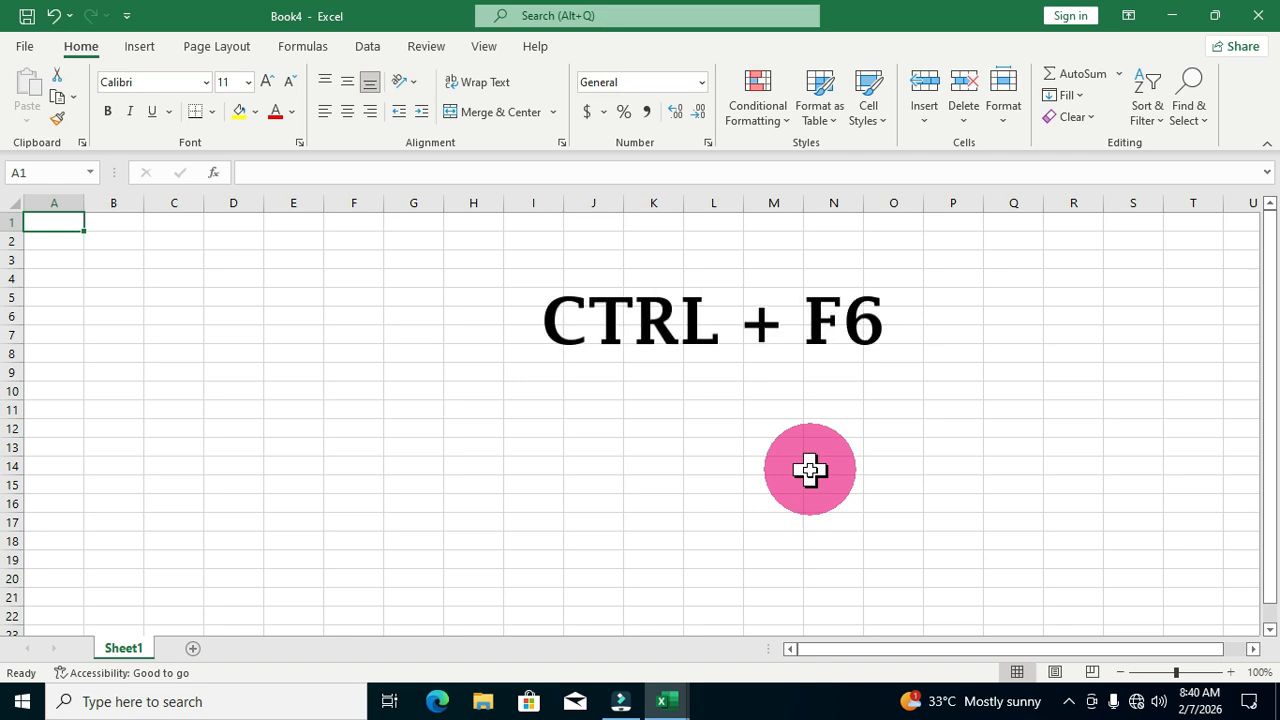
pyautogui.hotkey('ctrl', 'F6')
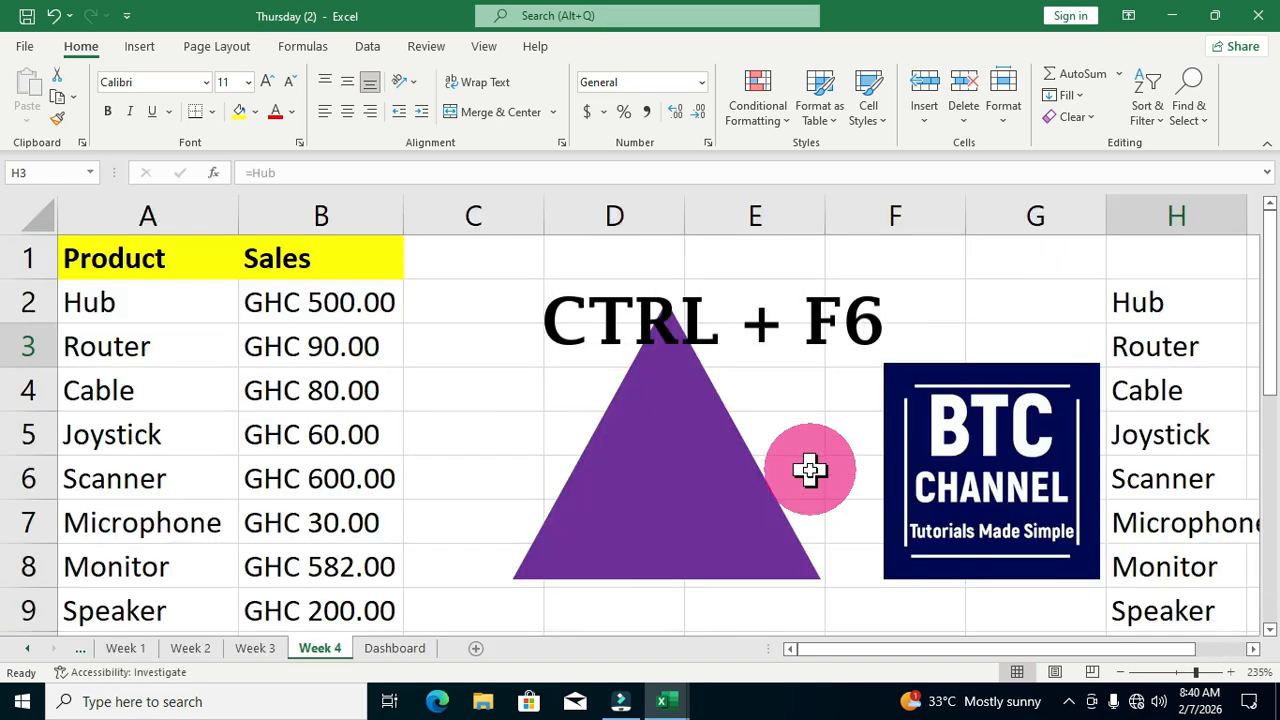
pyautogui.hotkey('ctrl', 'F6')
pyautogui.hotkey('ctrl', 'F6')
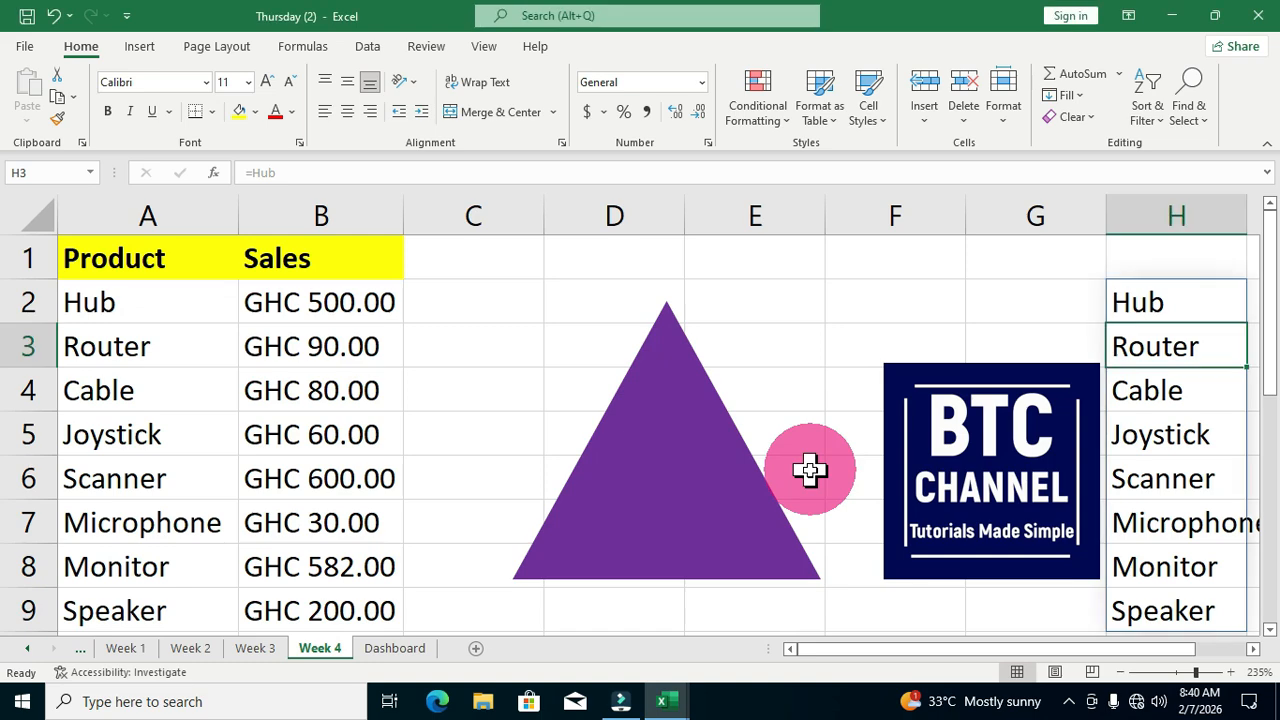
pyautogui.hotkey('ctrl', 'F6')
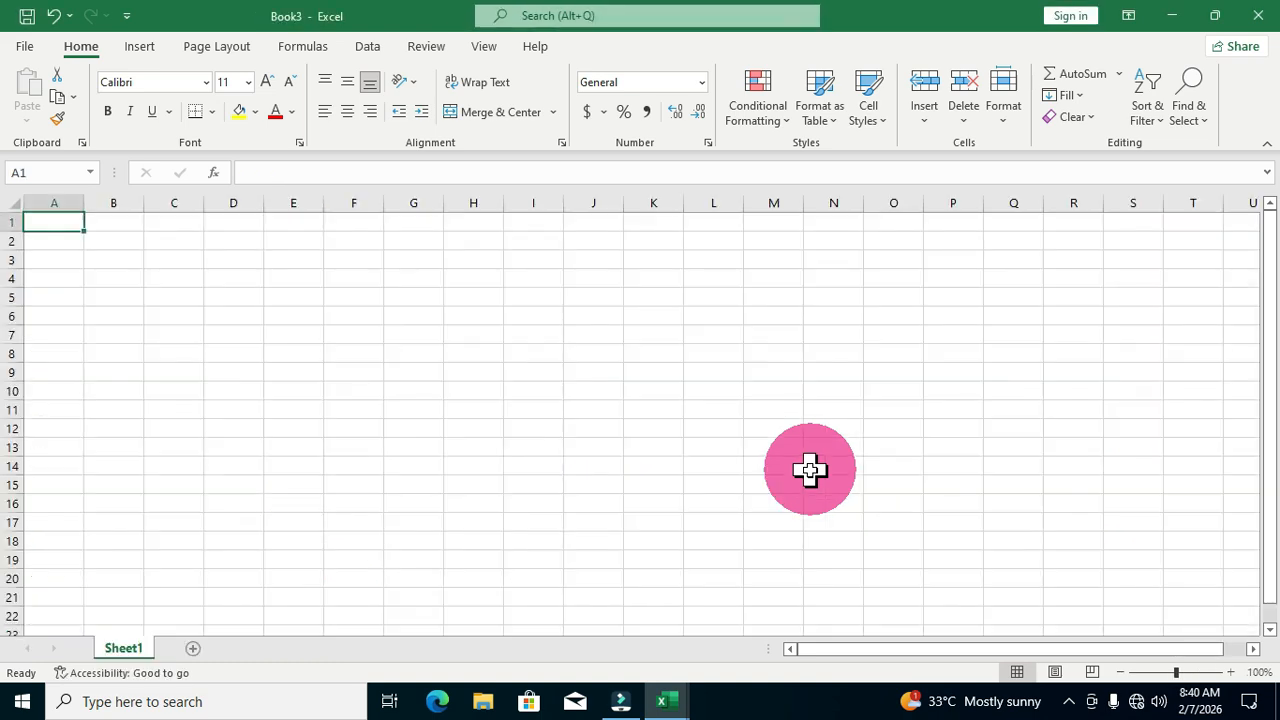
pyautogui.hotkey('ctrl', 'F6')
pyautogui.hotkey('ctrl', 'F6')
# - Close the blank workbooks Book3 and Book4 and return to Thursday (2)
pyautogui.click(1270, 18)
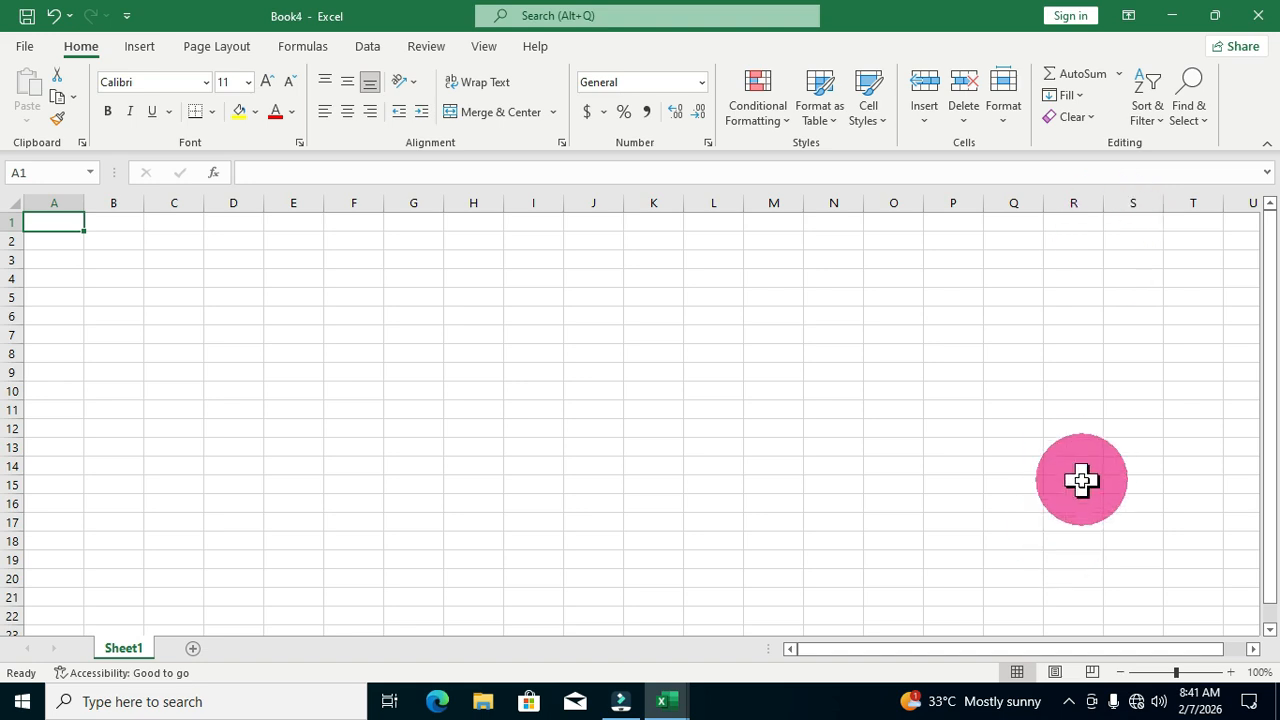
pyautogui.hotkey('ctrl', 'w')
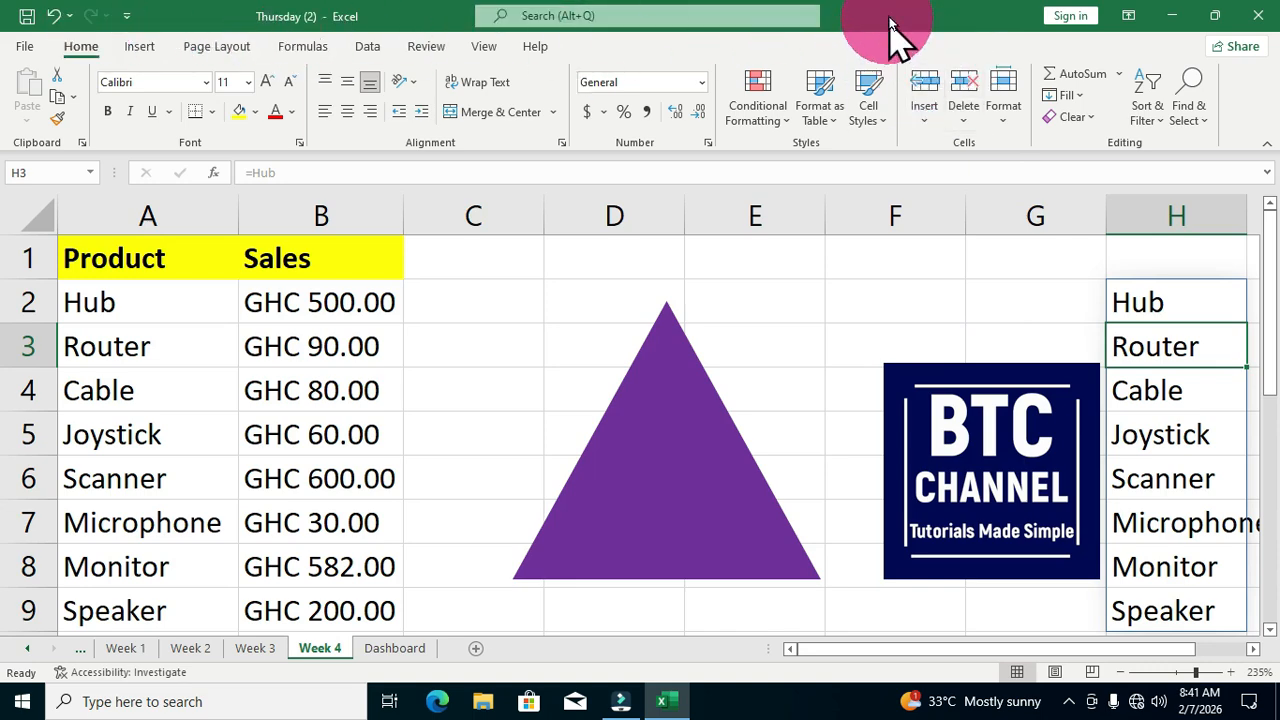
# - Restore the Thursday (2) window to a smaller size and move it down and back up over the desktop
pyautogui.doubleClick(888, 24)
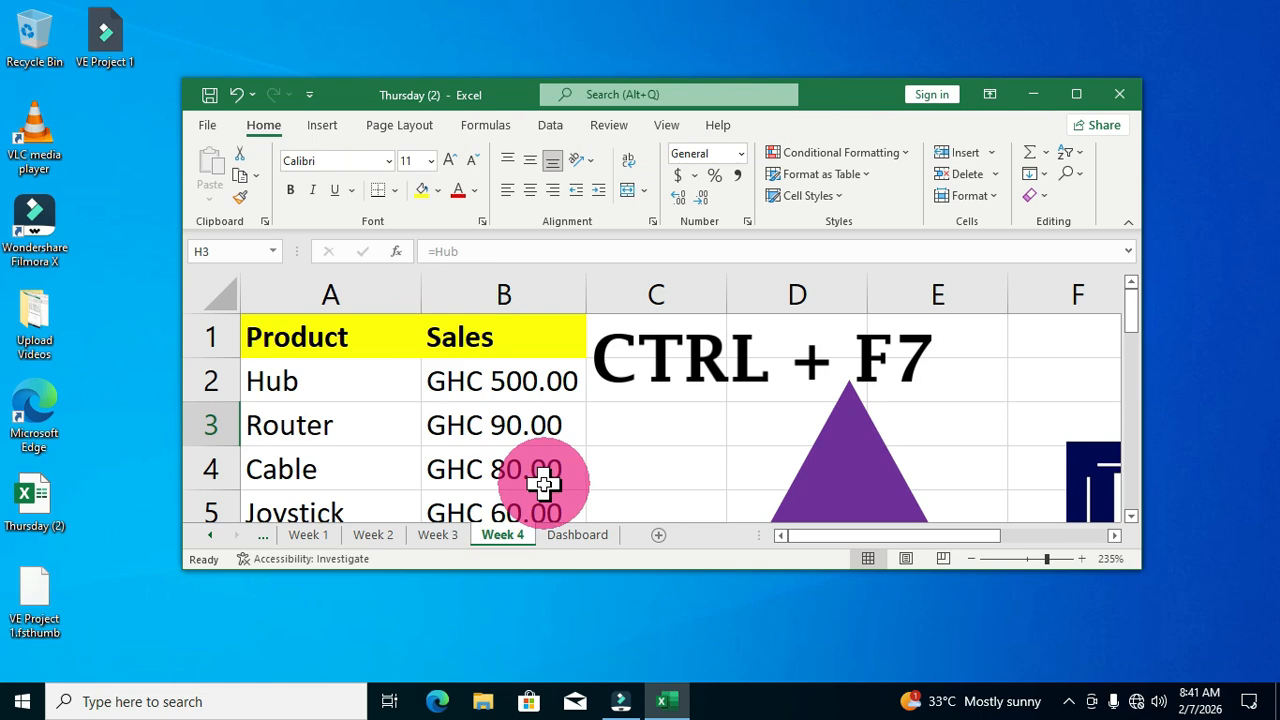
pyautogui.hotkey('ctrl', 'F7')
pyautogui.press('Down')
pyautogui.press('Down')
pyautogui.press('Down')
pyautogui.press('Down')
pyautogui.press('Down')
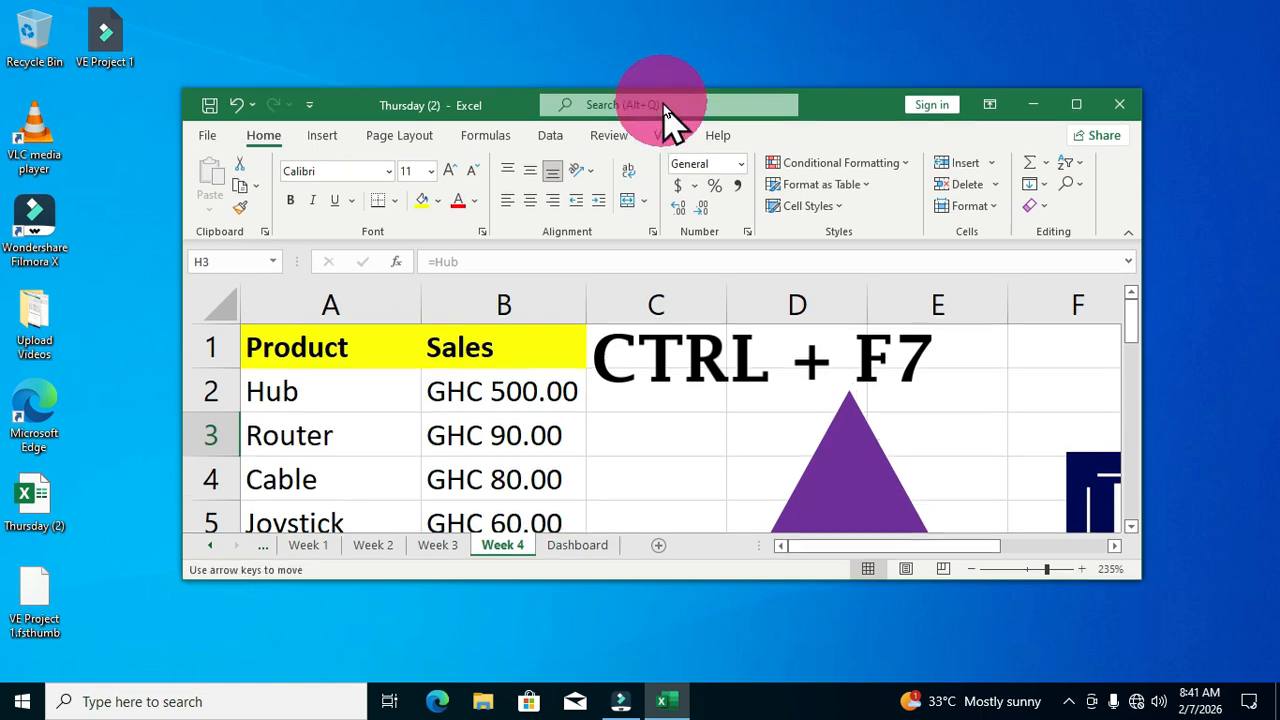
pyautogui.press('Up')
pyautogui.press('Up')
pyautogui.press('Up')
pyautogui.press('Up')
pyautogui.press('Up')
pyautogui.press('Up')
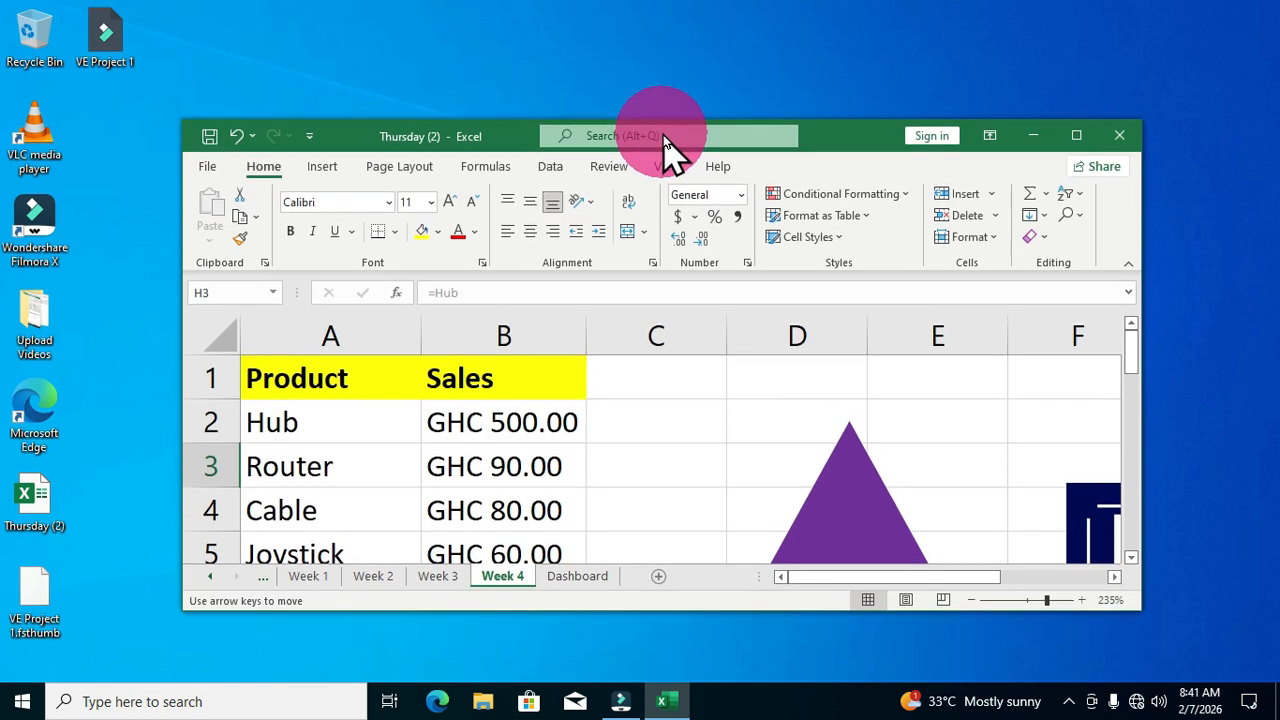
pyautogui.press('Up')
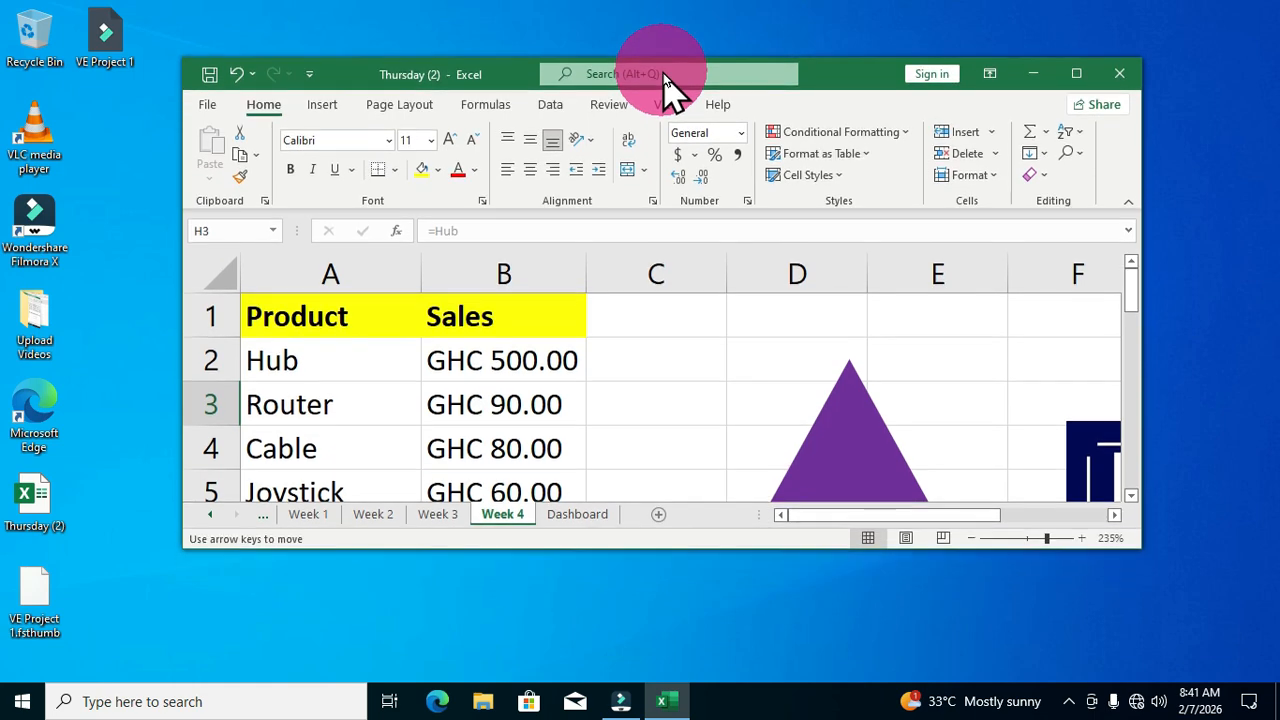
# - Move the restored Thursday (2) window leftward across the desktop and back to the right
pyautogui.press('Left')
pyautogui.press('Left')
pyautogui.press('Left')
pyautogui.press('Left')
pyautogui.press('Left')
pyautogui.press('Left')
pyautogui.press('Left')
pyautogui.press('Left')
pyautogui.press('Left')
pyautogui.press('Left')
pyautogui.press('Left')
pyautogui.press('Right')
pyautogui.press('Right')
pyautogui.press('Right')
pyautogui.press('Right')
pyautogui.press('Right')
pyautogui.press('Right')
pyautogui.press('Right')
pyautogui.press('Right')
pyautogui.press('Right')
pyautogui.press('Right')
pyautogui.press('Right')
pyautogui.press('Right')
pyautogui.press('Right')
pyautogui.press('Right')
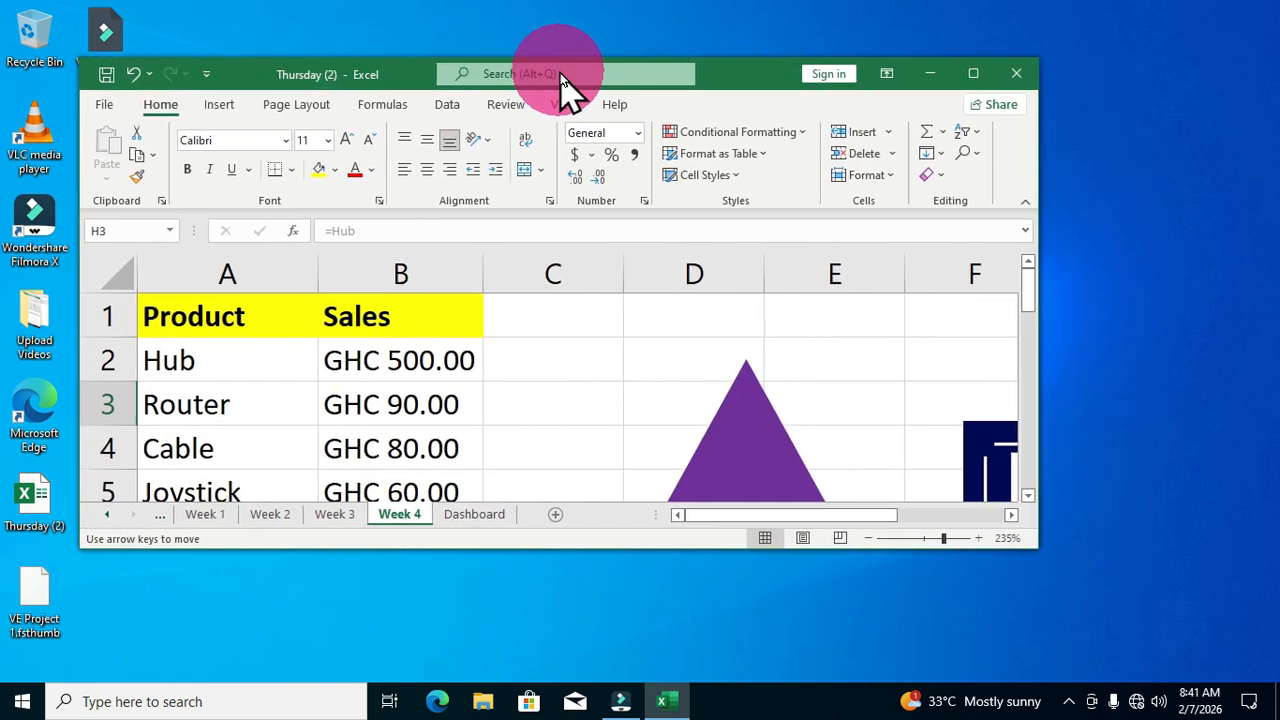
# - Move the Thursday (2) window down toward the taskbar and leftward toward the desktop icons
pyautogui.press('Down')
pyautogui.press('Down')
pyautogui.press('Down')
pyautogui.press('Down')
pyautogui.press('Down')
pyautogui.press('Down')
pyautogui.press('Down')
pyautogui.press('Down')
pyautogui.press('Down')
pyautogui.press('Down')
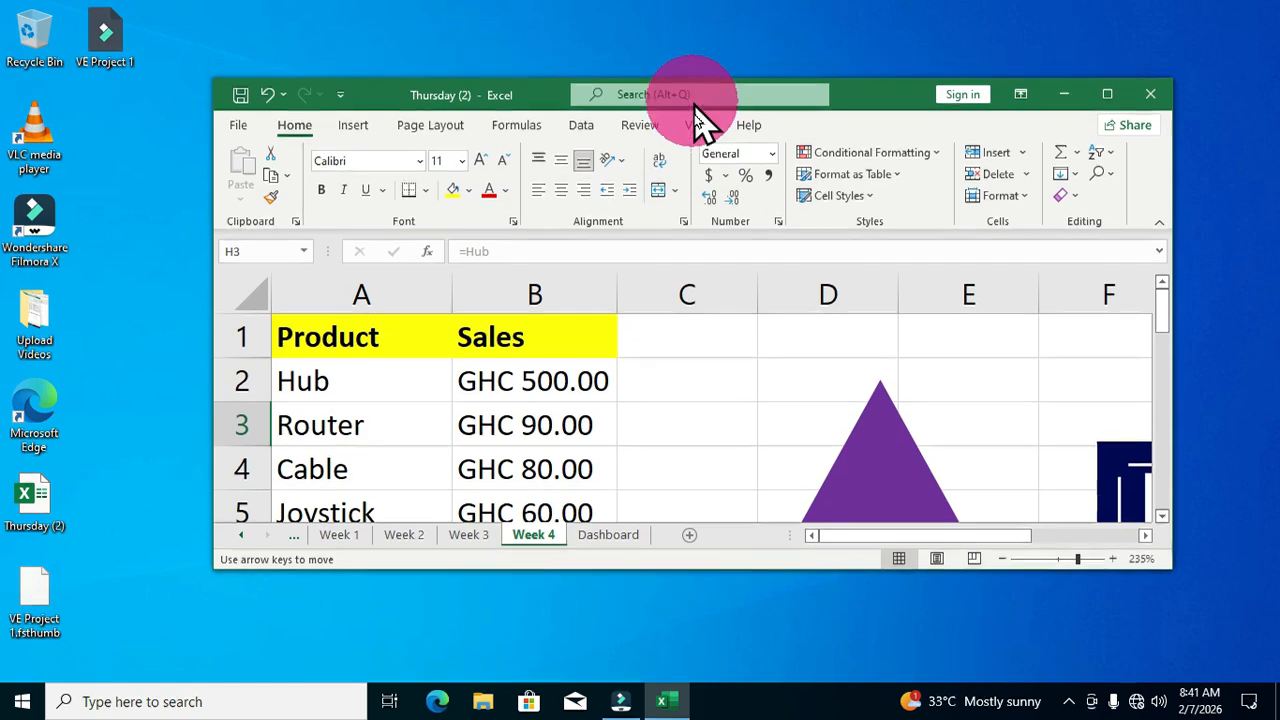
pyautogui.press('Left')
pyautogui.press('Left')
pyautogui.press('Left')
pyautogui.press('Left')
pyautogui.press('Left')
pyautogui.press('Left')
pyautogui.press('Left')
pyautogui.press('Left')
pyautogui.press('Left')
pyautogui.press('Left')
pyautogui.press('Left')
pyautogui.press('Left')
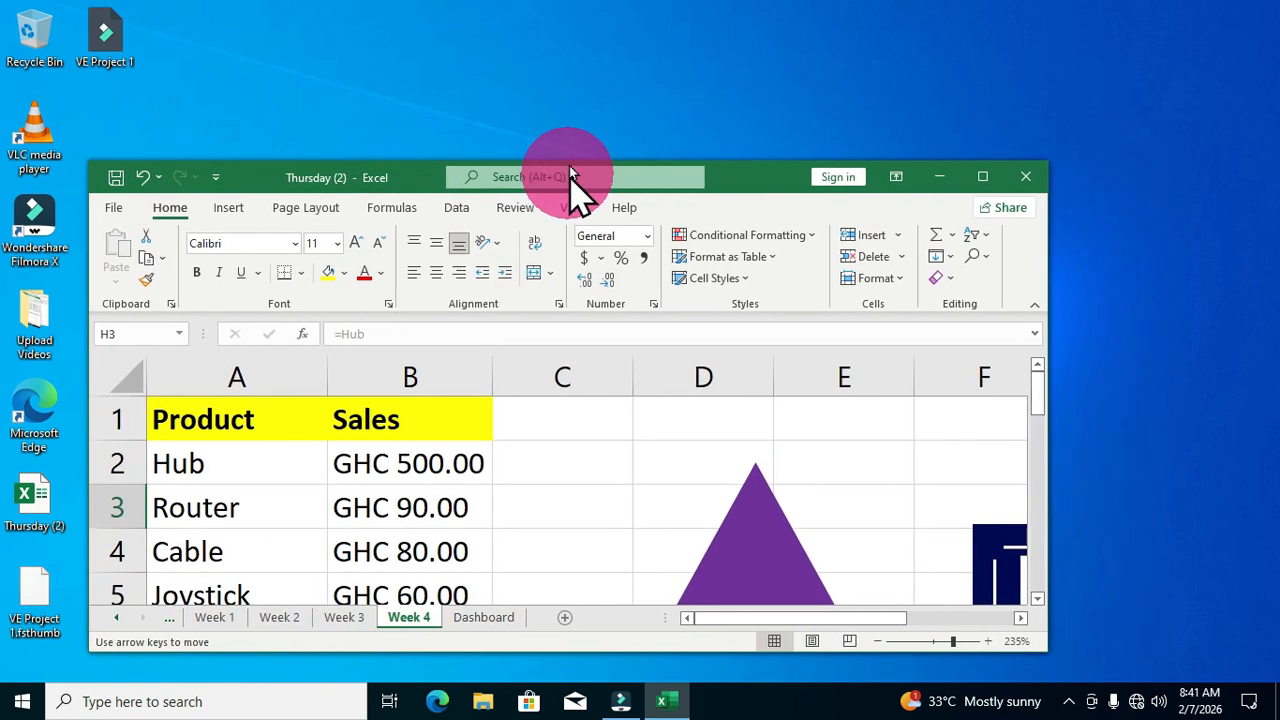
# - Move the Thursday (2) window back up the desktop and shift it to the right
pyautogui.press('Up')
pyautogui.press('Up')
pyautogui.press('Up')
pyautogui.press('Up')
pyautogui.press('Up')
pyautogui.press('Up')
pyautogui.press('Up')
pyautogui.press('Up')
pyautogui.press('Up')
pyautogui.press('Up')
pyautogui.press('Up')
pyautogui.press('Right')
pyautogui.press('Right')
pyautogui.press('Right')
pyautogui.press('Right')
pyautogui.press('Right')
pyautogui.press('Right')
pyautogui.press('Right')
pyautogui.press('Right')
pyautogui.press('Right')
pyautogui.press('Right')
pyautogui.press('Right')
pyautogui.press('Right')
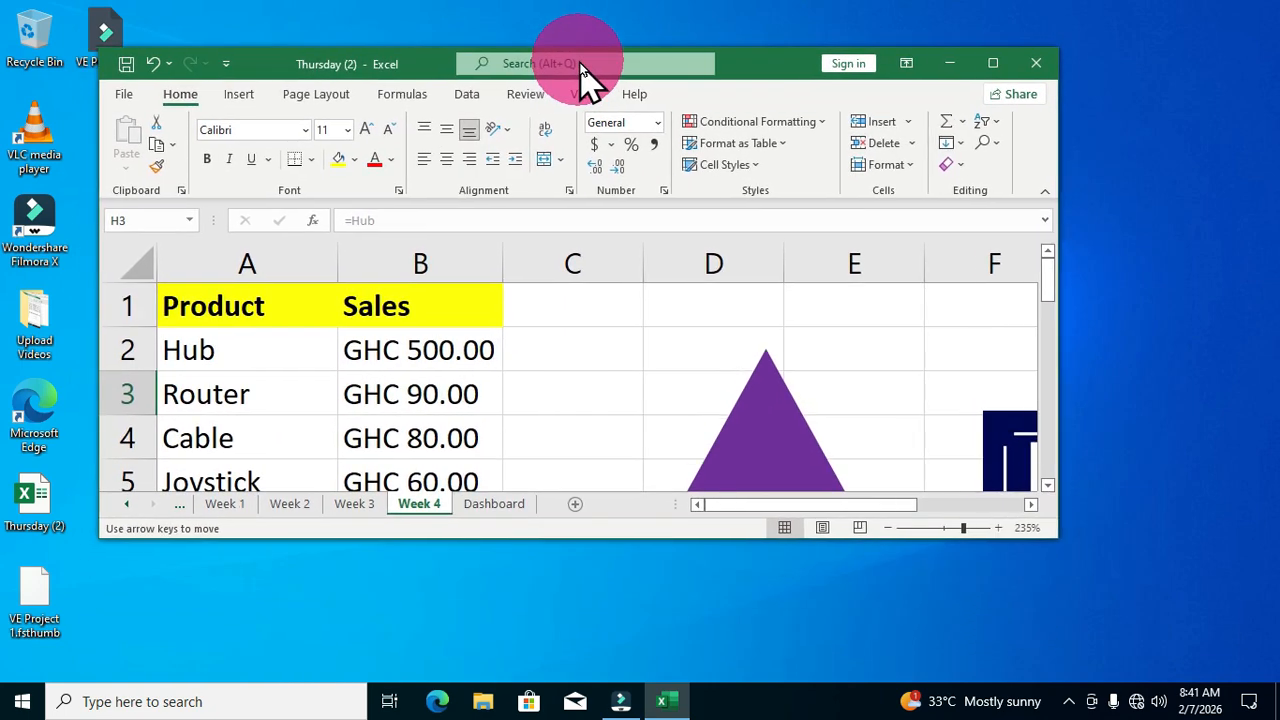
# - Lower the Thursday (2) window, nudge it left and slightly up, and fix it near the middle of the desktop
pyautogui.press('Down')
pyautogui.press('Down')
pyautogui.press('Down')
pyautogui.press('Down')
pyautogui.press('Down')
pyautogui.press('Down')
pyautogui.press('Down')
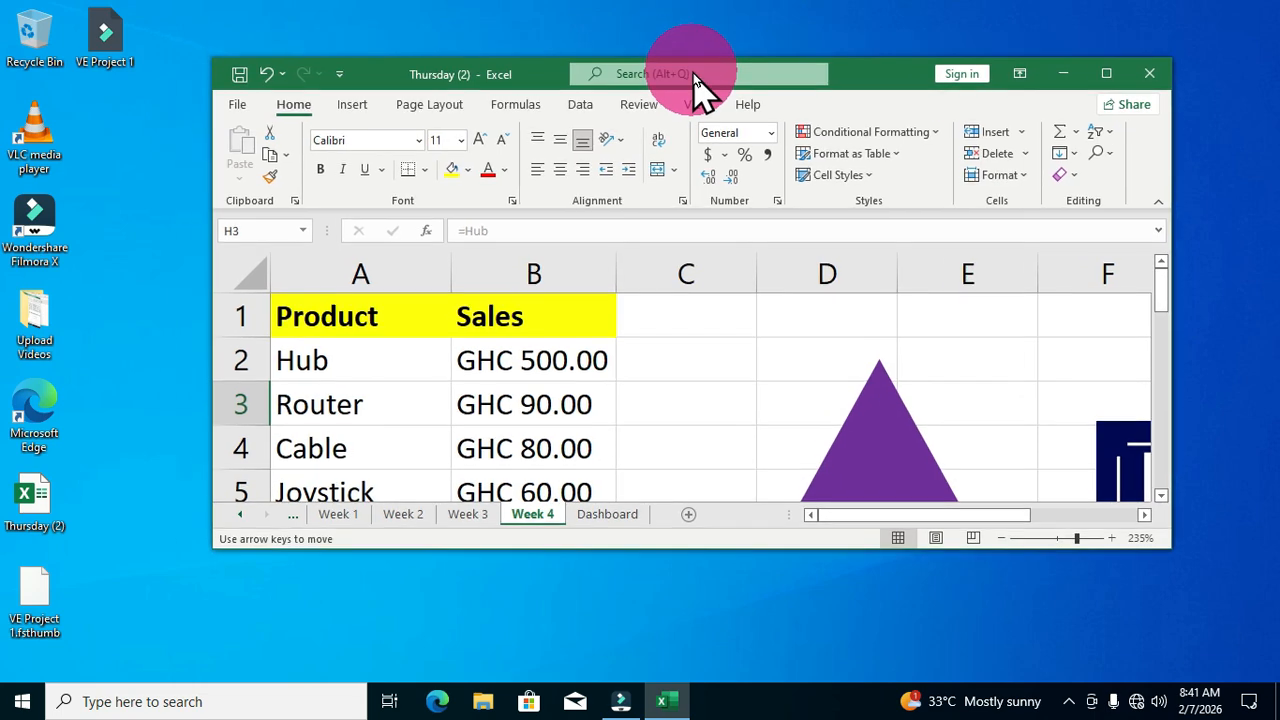
pyautogui.press('Left')
pyautogui.press('Left')
pyautogui.press('Left')
pyautogui.press('Left')
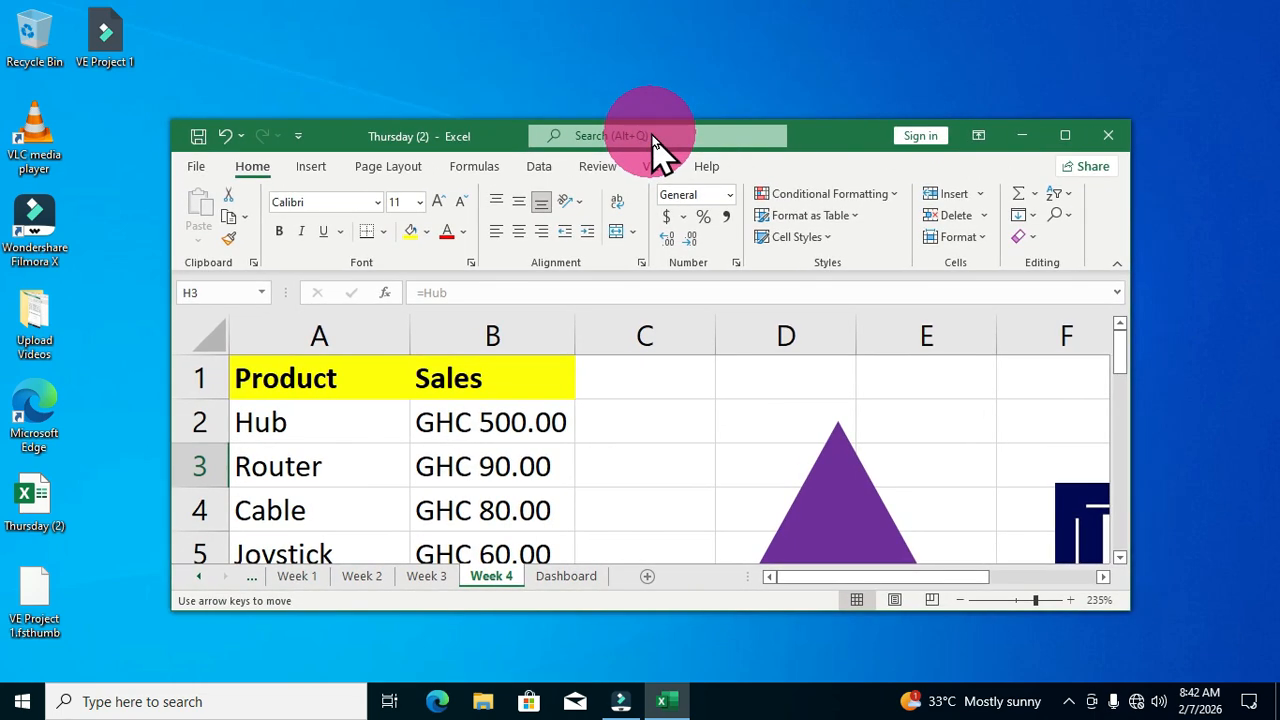
pyautogui.press('Up')
pyautogui.press('Up')
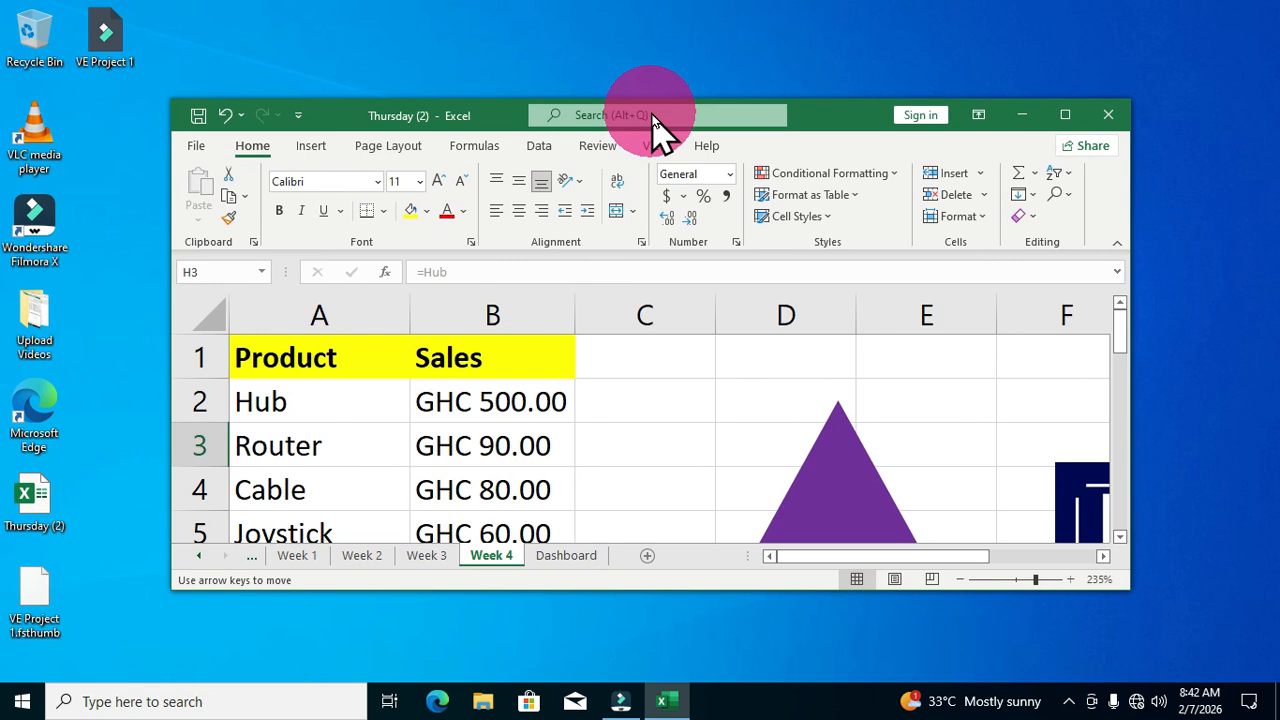
pyautogui.press('Return')
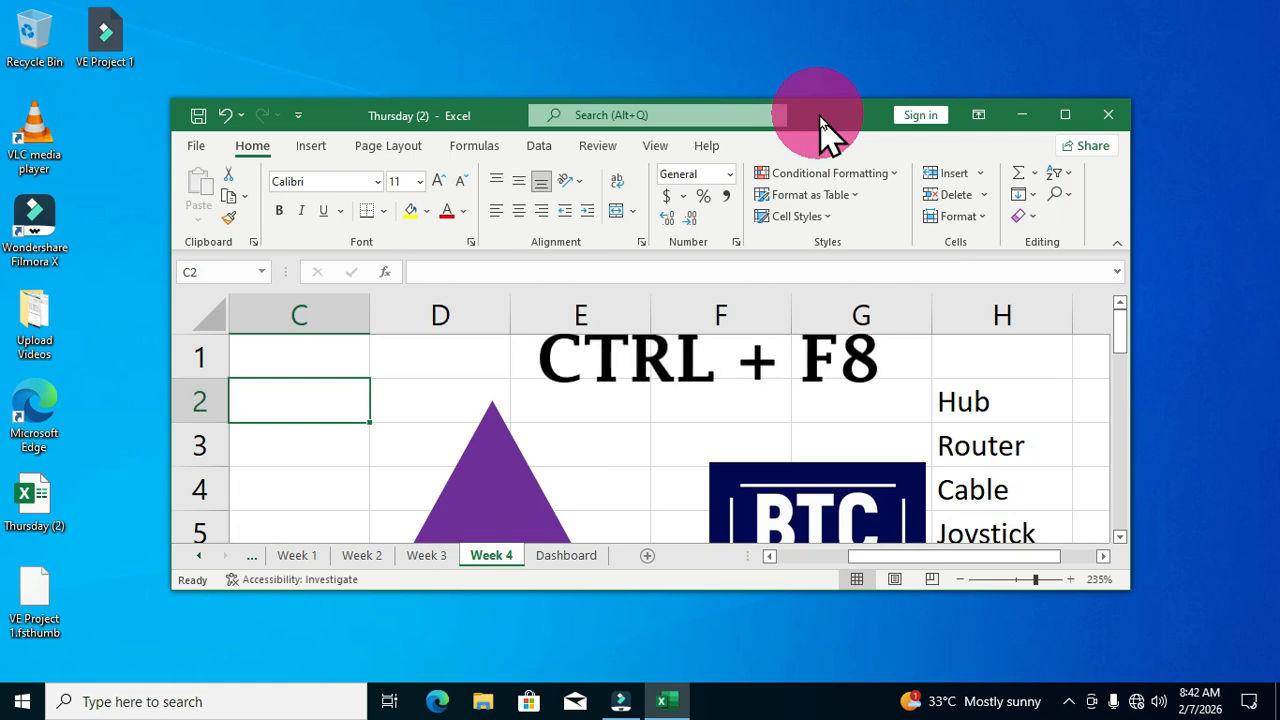
# - Start resizing the window with the Size command and lower its top edge until only rows 1 and 2 show
pyautogui.hotkey('ctrl', 'F8')
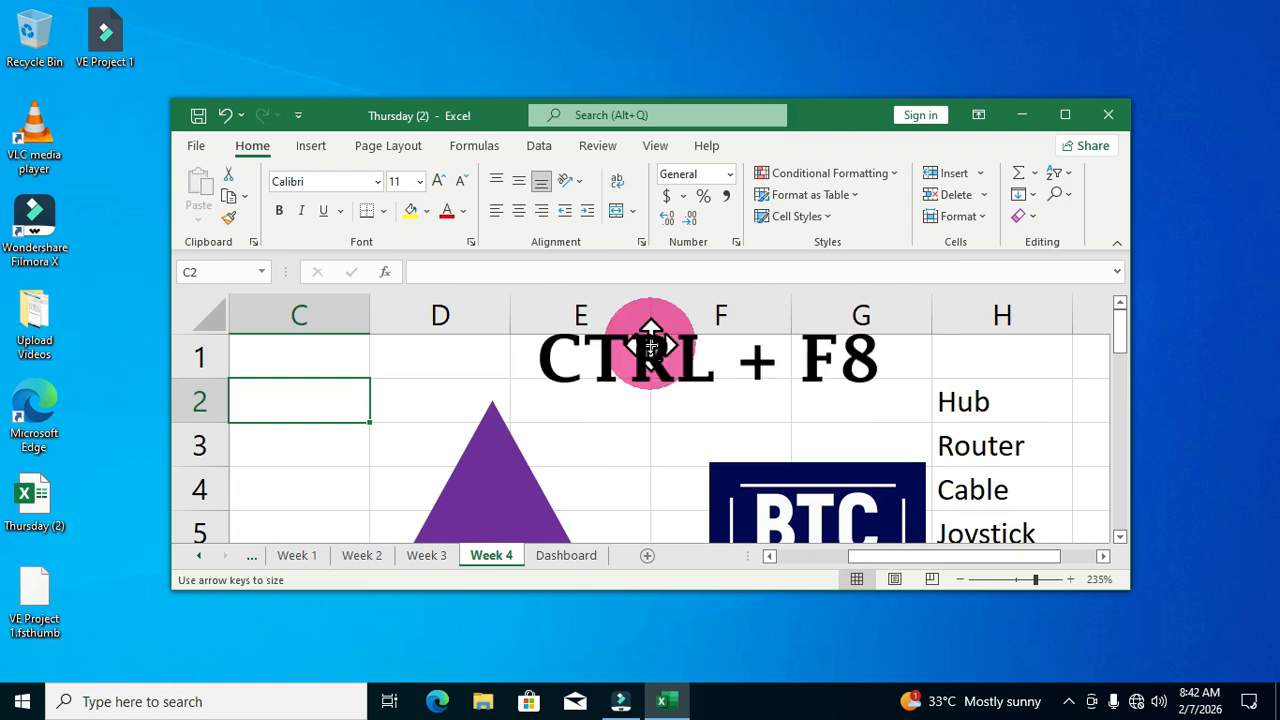
pyautogui.press('Up')
pyautogui.press('Up')
pyautogui.press('Up')
pyautogui.press('Up')
pyautogui.press('Up')
pyautogui.press('Up')
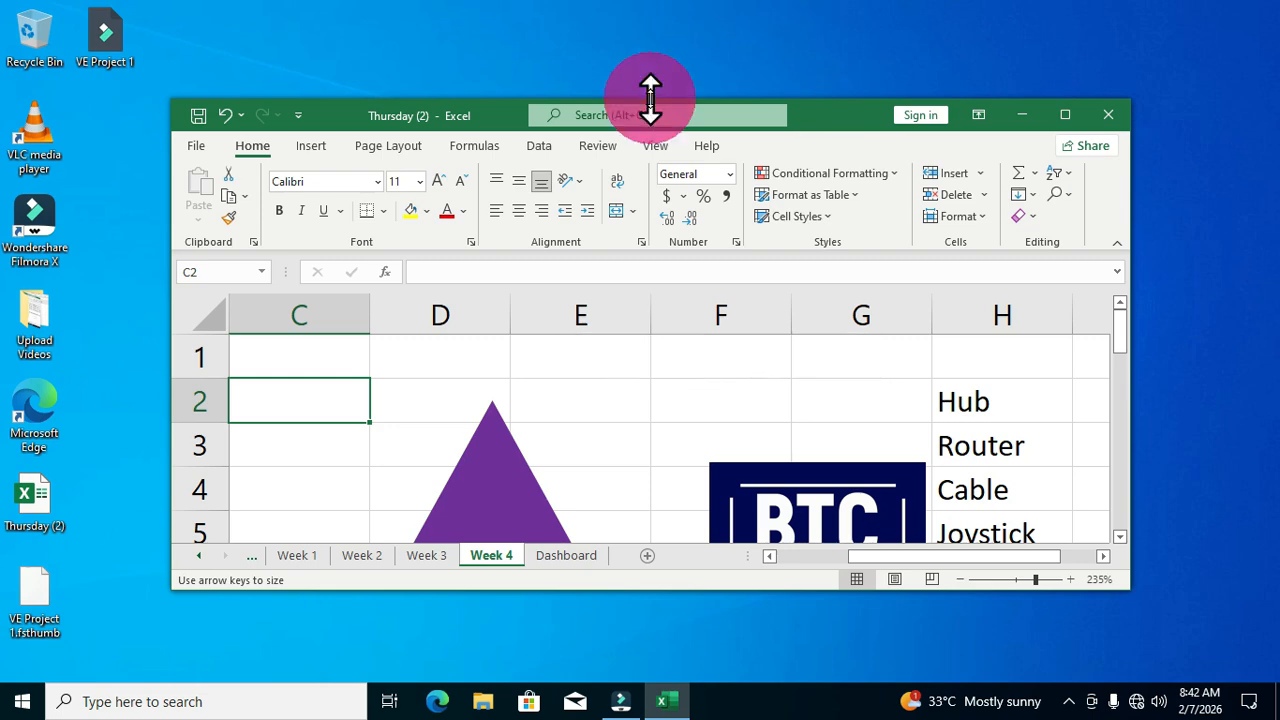
pyautogui.press('Down')
pyautogui.press('Down')
pyautogui.press('Down')
pyautogui.press('Down')
pyautogui.press('Down')
pyautogui.press('Down')
pyautogui.press('Down')
pyautogui.press('Down')
pyautogui.press('Down')
pyautogui.press('Down')
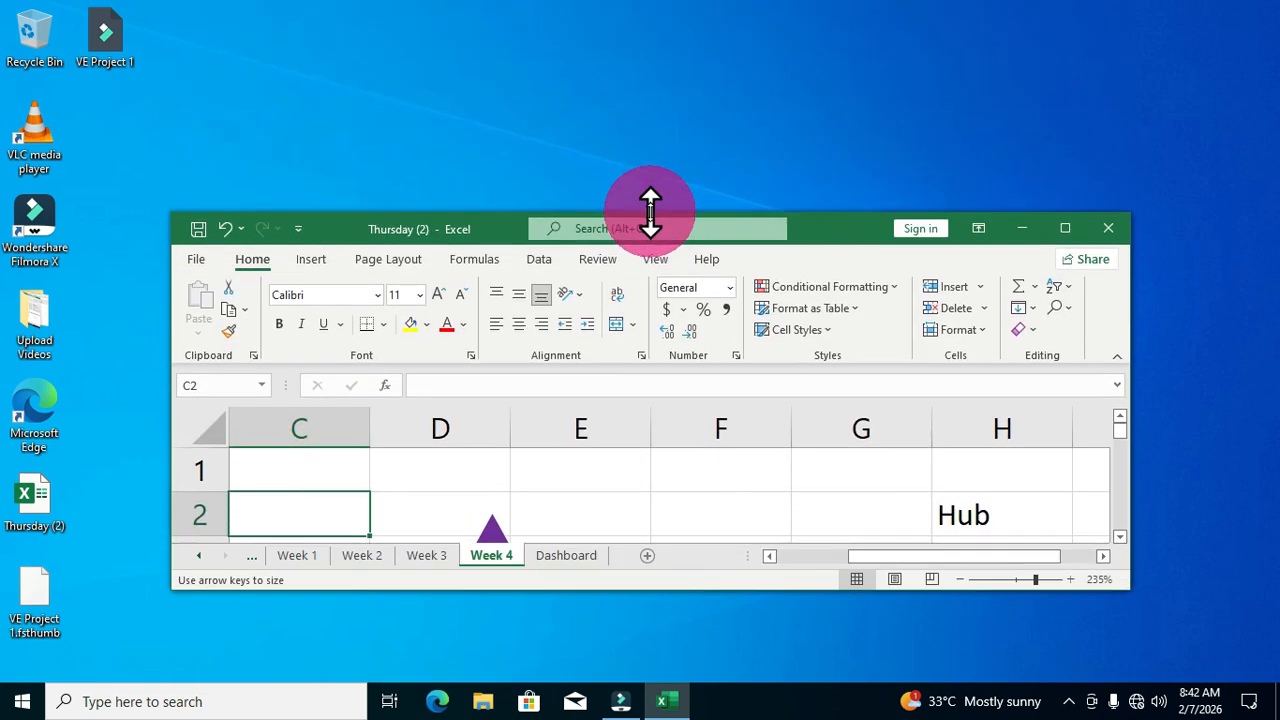
# - Raise the window's top edge to make it taller, until row 6 shows
pyautogui.press('Up')
pyautogui.press('Up')
pyautogui.press('Up')
pyautogui.press('Up')
pyautogui.press('Up')
pyautogui.press('Up')
pyautogui.press('Up')
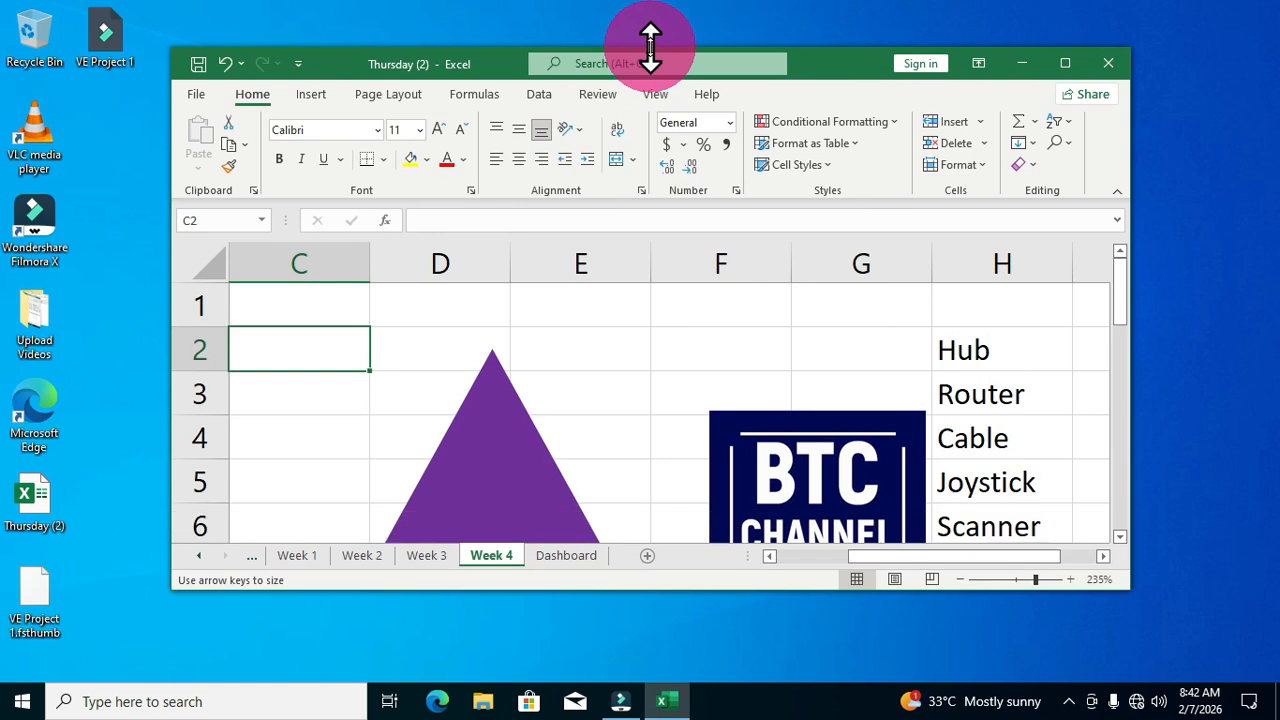
# - Widen the window until column I shows, then narrow it again and adjust its upper-right corner so the sheet ends just past column H
pyautogui.press('Right')
pyautogui.press('Right')
pyautogui.press('Right')
pyautogui.press('Right')
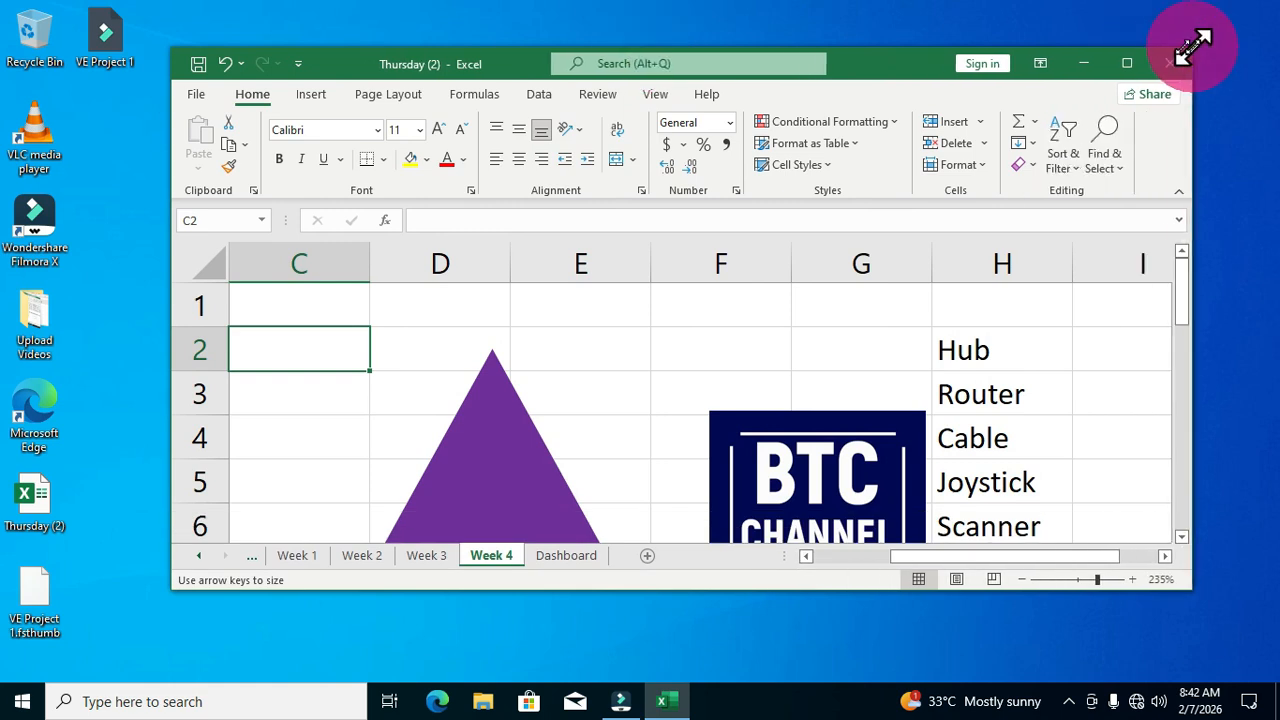
pyautogui.press('Left')
pyautogui.press('Left')
pyautogui.press('Left')
pyautogui.press('Left')
pyautogui.moveTo(1100, 46); pyautogui.dragTo(1140, 57)
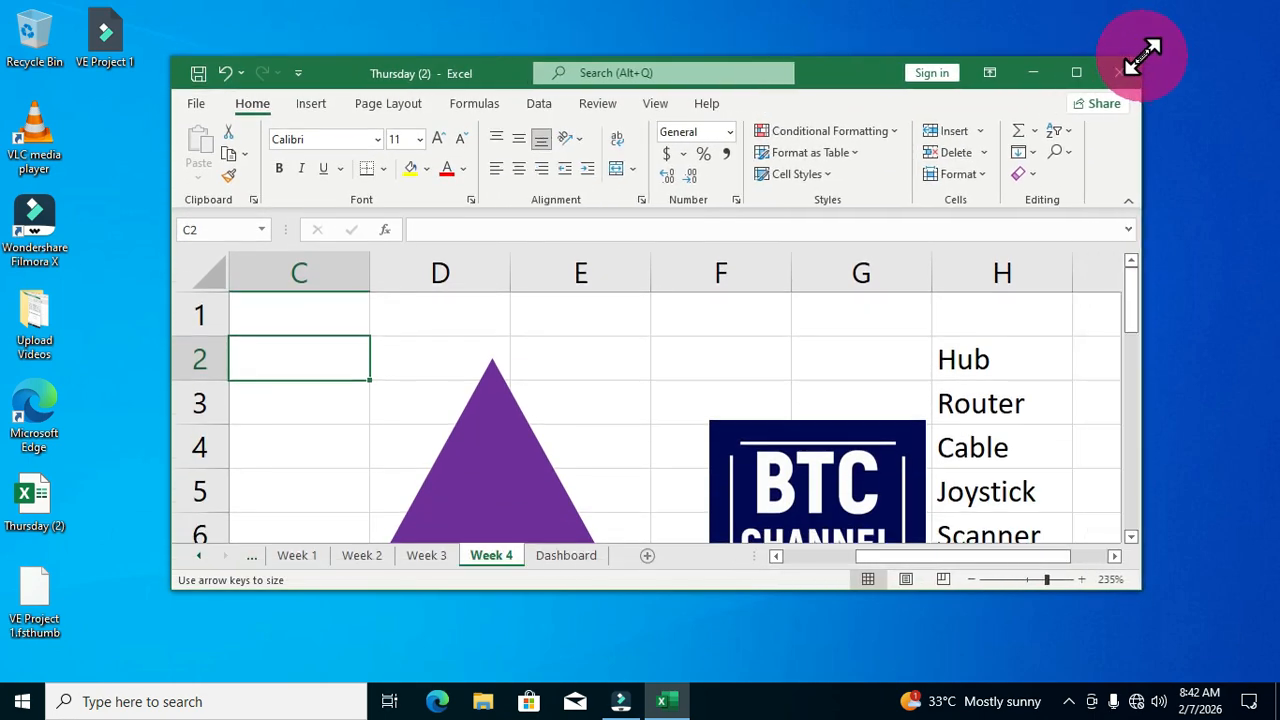